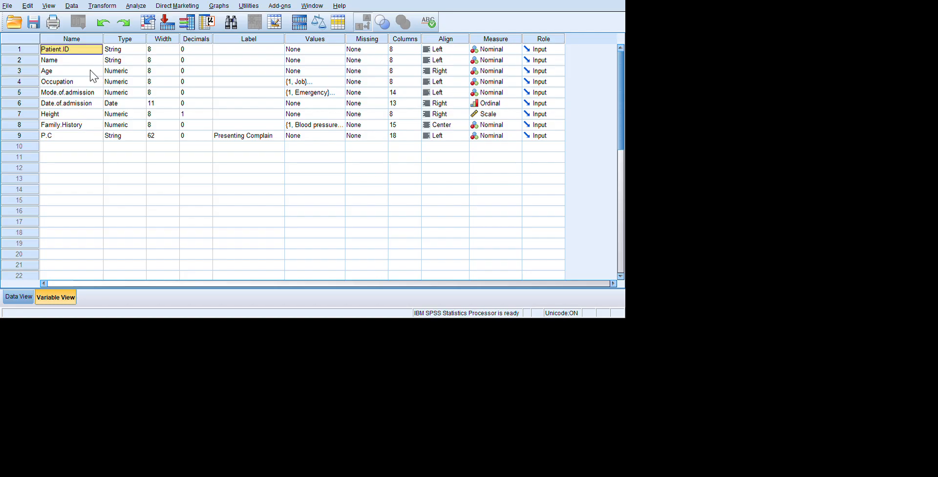
- Examine the variable names from Patient.ID down to Date.of.admission in the variable definitions
{"action": "key", "text": "Down"}
{"action": "key", "text": "Down"}
{"action": "key", "text": "Down"}
{"action": "key", "text": "Down"}
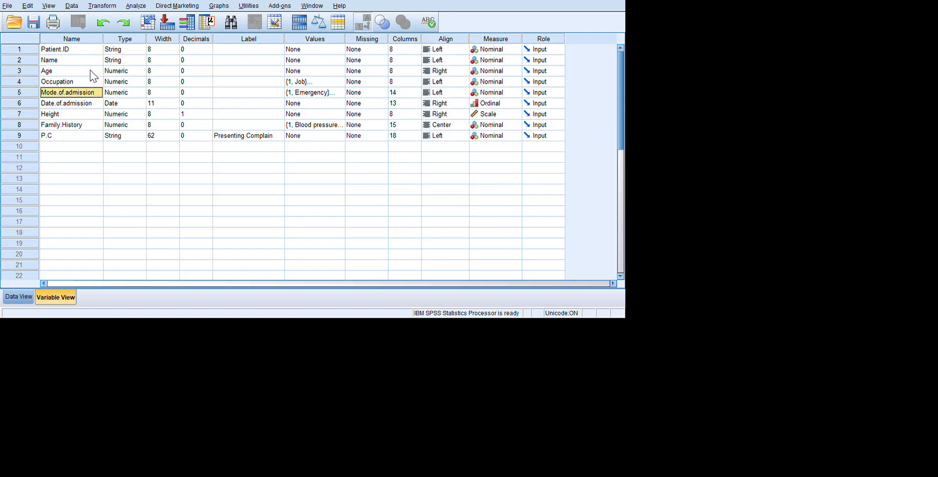
{"action": "key", "text": "Down"}
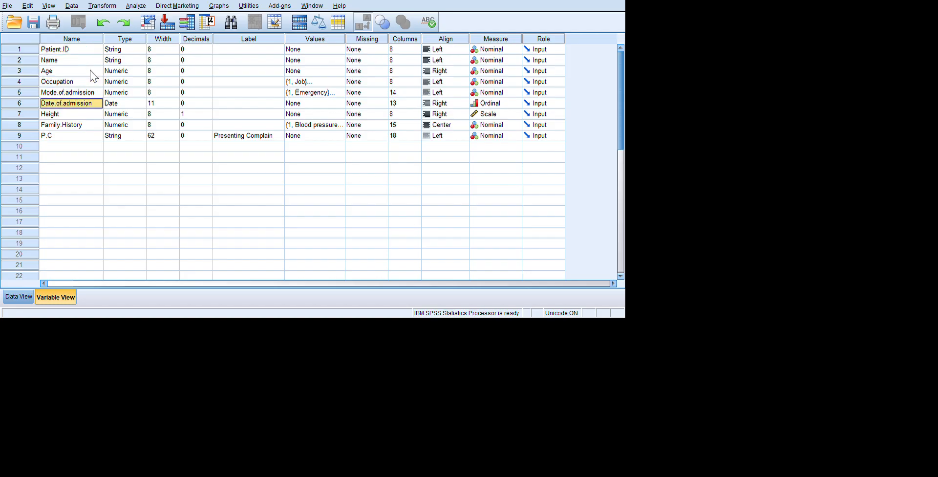
{"action": "key", "text": "Up"}
{"action": "key", "text": "Up"}
{"action": "key", "text": "Up"}
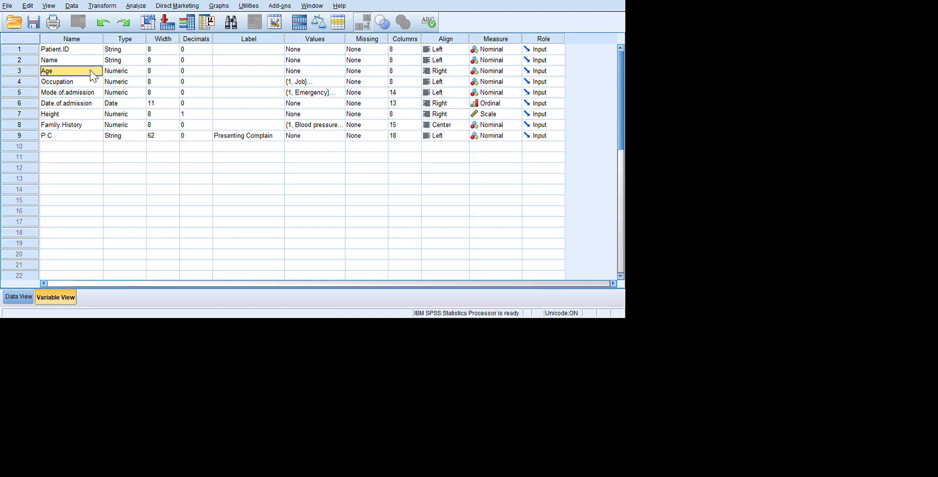
{"action": "key", "text": "Down"}
{"action": "key", "text": "Down"}
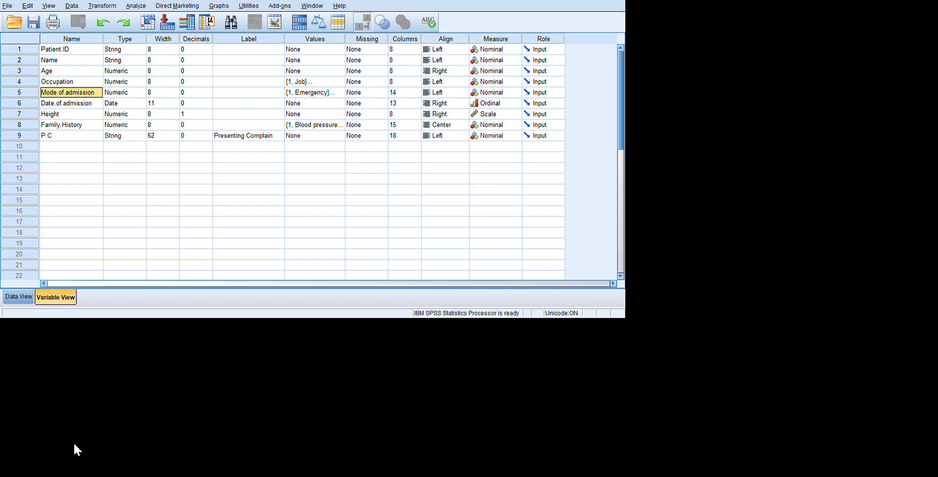
- Compare the patient records in Data View with their definitions in Variable View, ending on the definitions
{"action": "left_click", "coordinate": [22, 297]}
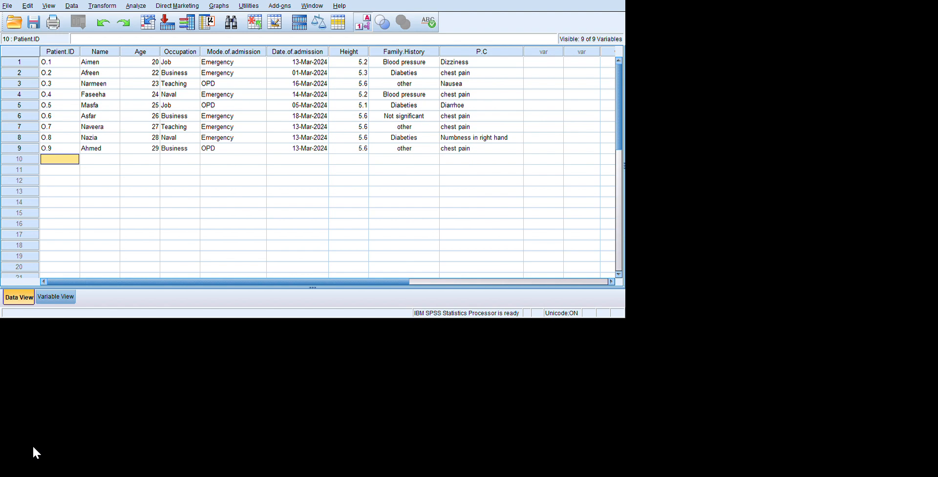
{"action": "left_click", "coordinate": [48, 296]}
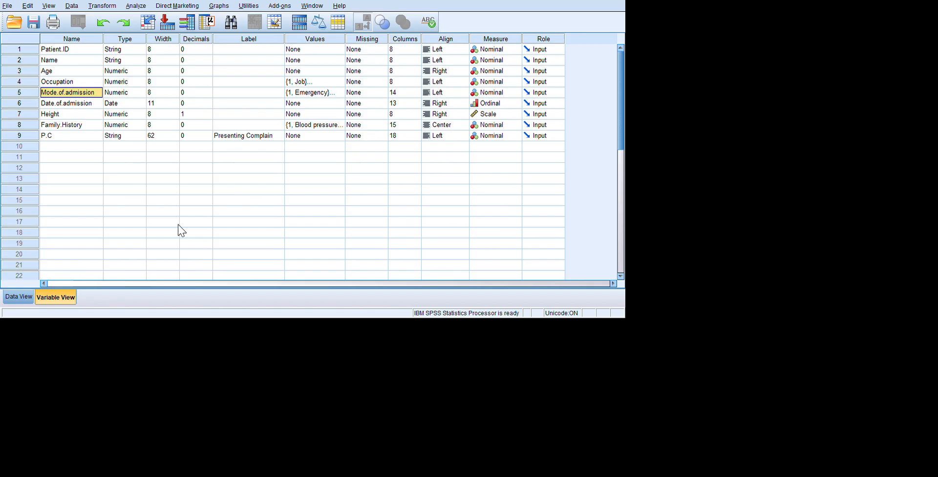
{"action": "left_click", "coordinate": [35, 451]}
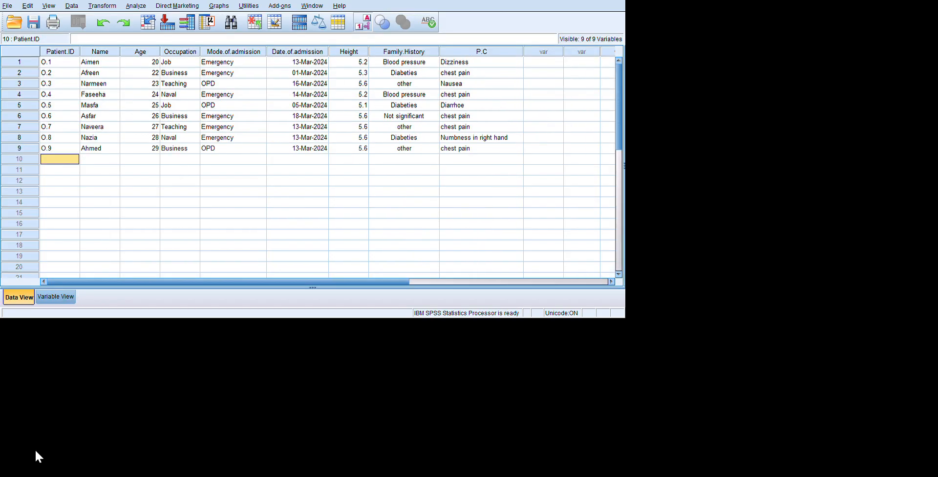
{"action": "left_click", "coordinate": [83, 447]}
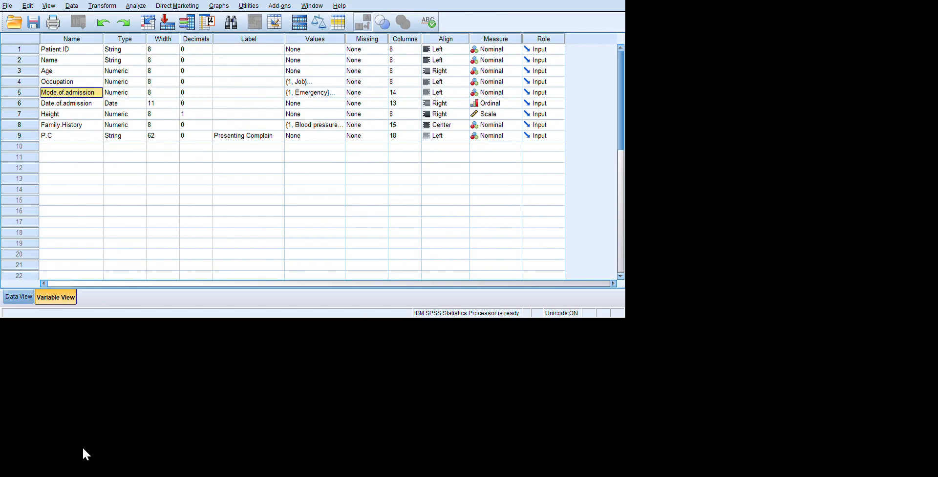
- Review the defined variable names down to Family.History and back up to Patient.ID
{"action": "key", "text": "Up"}
{"action": "key", "text": "Up"}
{"action": "key", "text": "Up"}
{"action": "key", "text": "Up"}
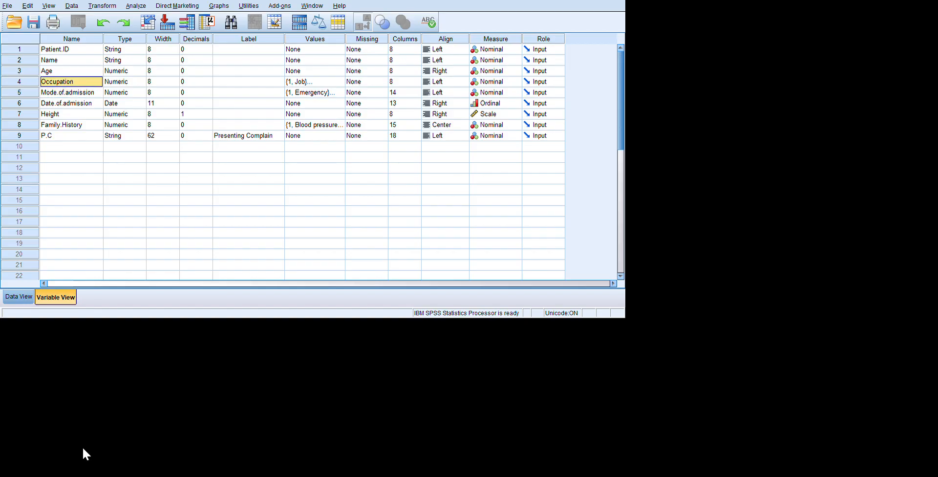
{"action": "key", "text": "Down"}
{"action": "key", "text": "Down"}
{"action": "key", "text": "Down"}
{"action": "key", "text": "Down"}
{"action": "key", "text": "Down"}
{"action": "key", "text": "Down"}
{"action": "key", "text": "Down"}
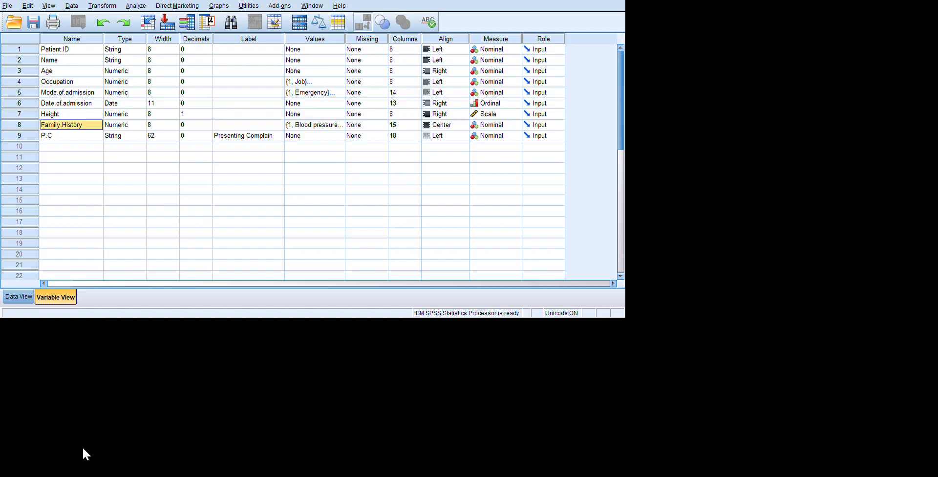
{"action": "key", "text": "Up"}
{"action": "key", "text": "Up"}
{"action": "key", "text": "Up"}
{"action": "key", "text": "Up"}
{"action": "key", "text": "Up"}
{"action": "key", "text": "Up"}
{"action": "key", "text": "Up"}
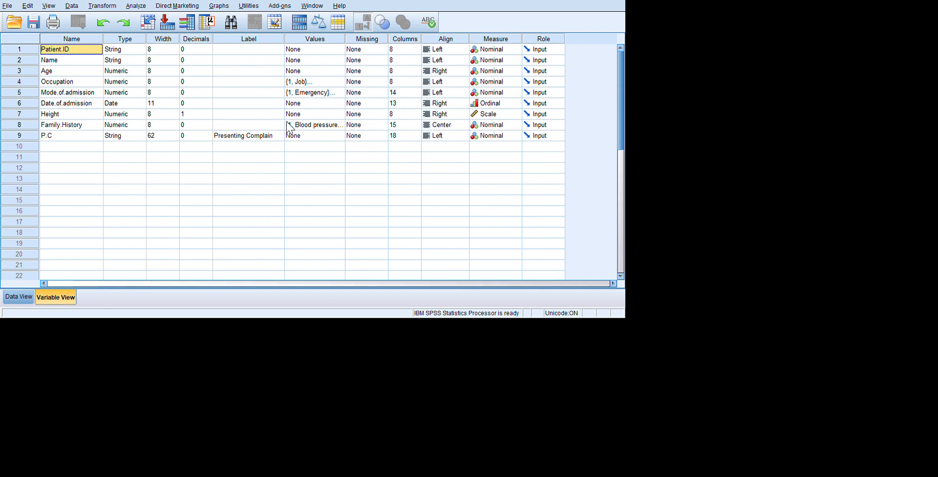
{"action": "key", "text": "F2"}
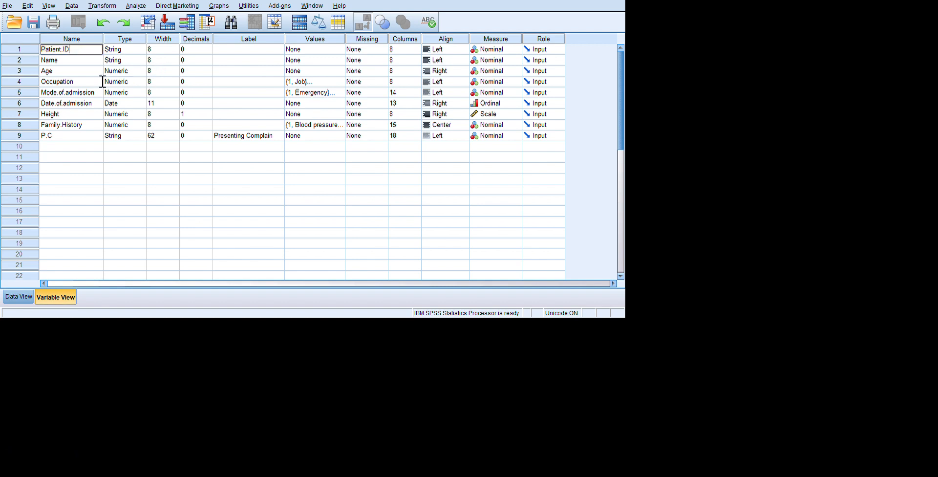
{"action": "key", "text": "BackSpace"}
{"action": "key", "text": "Return"}
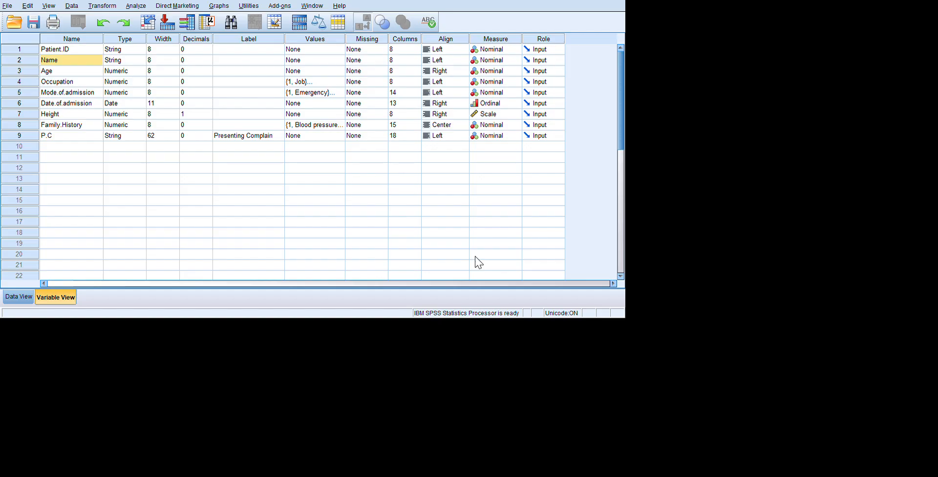
- Go through the full list of variable names down to P.C and return to Patient.ID
{"action": "key", "text": "Up"}
{"action": "key", "text": "Down"}
{"action": "key", "text": "Down"}
{"action": "key", "text": "Down"}
{"action": "key", "text": "Down"}
{"action": "key", "text": "Down"}
{"action": "key", "text": "Down"}
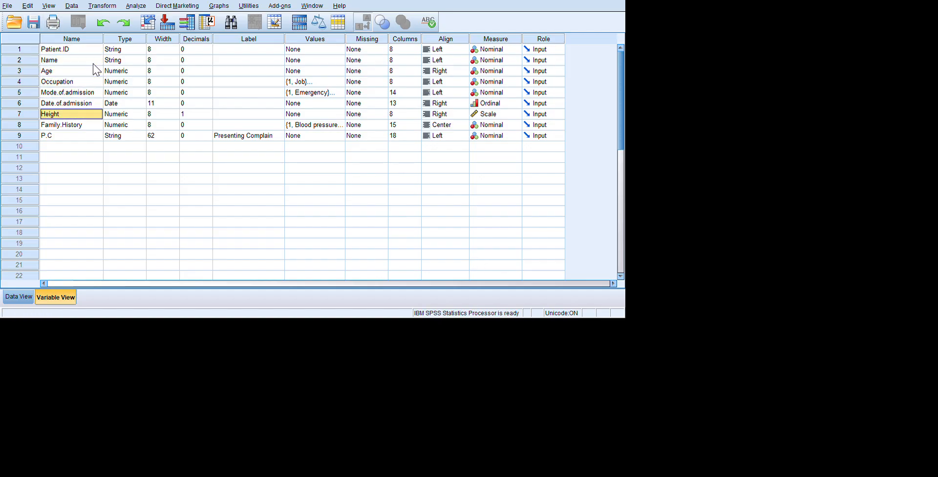
{"action": "key", "text": "Down"}
{"action": "key", "text": "Down"}
{"action": "key", "text": "Down"}
{"action": "key", "text": "Up"}
{"action": "key", "text": "Up"}
{"action": "key", "text": "Up"}
{"action": "key", "text": "Up"}
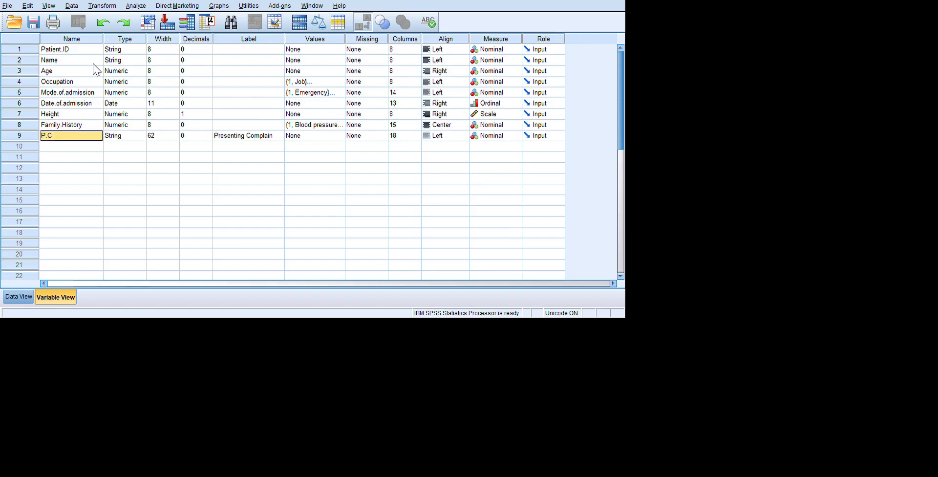
{"action": "key", "text": "Up"}
{"action": "key", "text": "Up"}
{"action": "key", "text": "Up"}
{"action": "key", "text": "Up"}
{"action": "key", "text": "Up"}
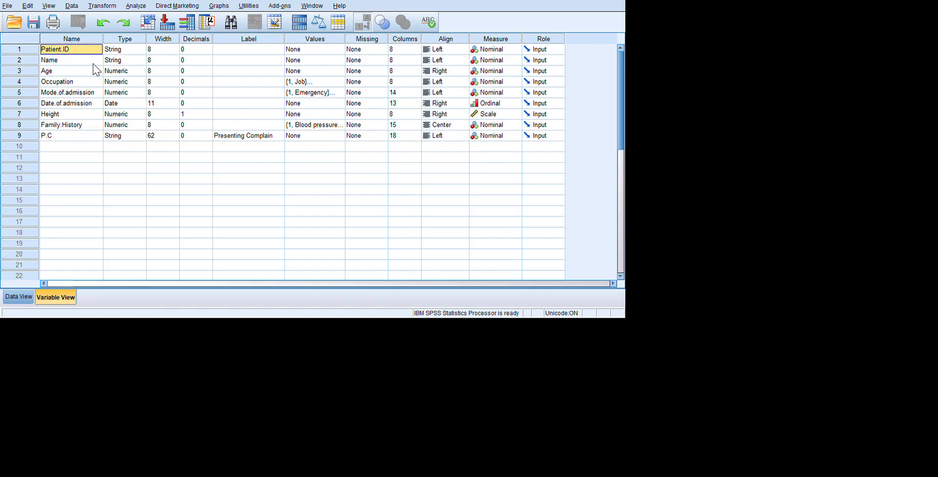
- Examine the variable names once more, moving between Patient.ID, Name and Age and on to Family.History
{"action": "key", "text": "Down"}
{"action": "key", "text": "Down"}
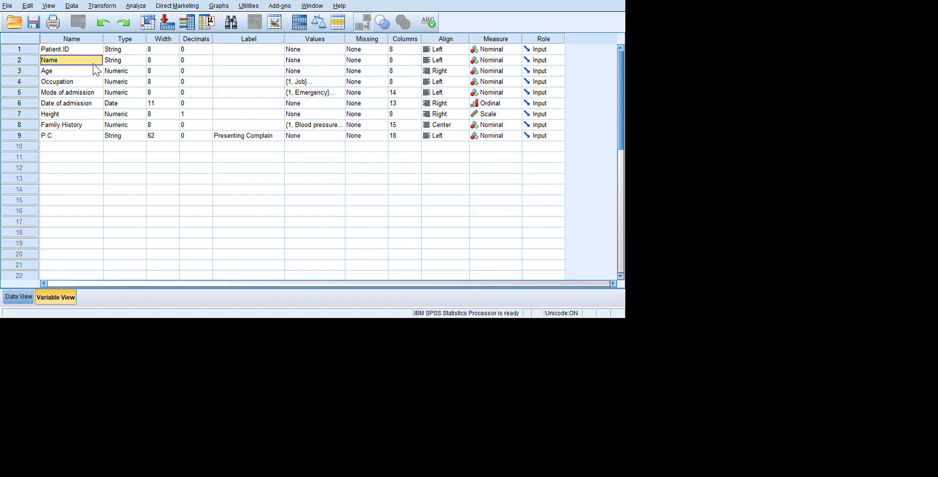
{"action": "key", "text": "Down"}
{"action": "key", "text": "Up"}
{"action": "key", "text": "Up"}
{"action": "key", "text": "Up"}
{"action": "key", "text": "Down"}
{"action": "key", "text": "Down"}
{"action": "key", "text": "Down"}
{"action": "key", "text": "Down"}
{"action": "key", "text": "Down"}
{"action": "key", "text": "Down"}
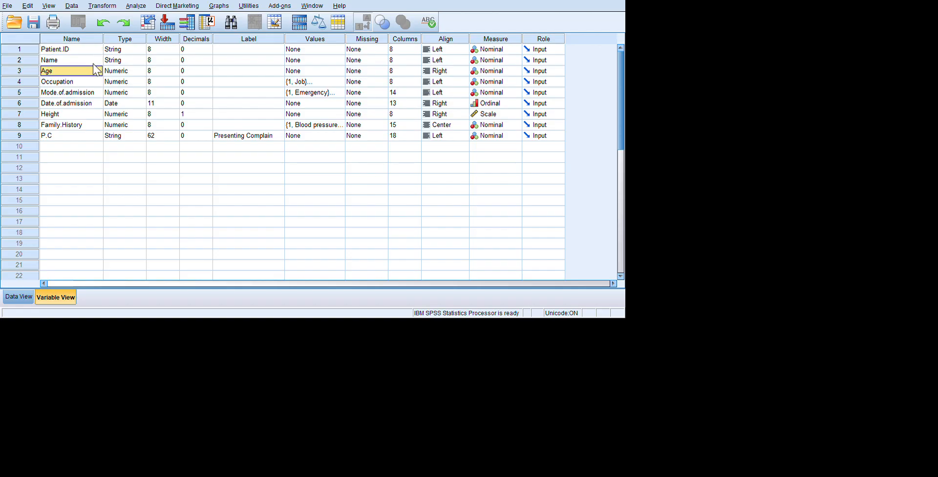
{"action": "key", "text": "Down"}
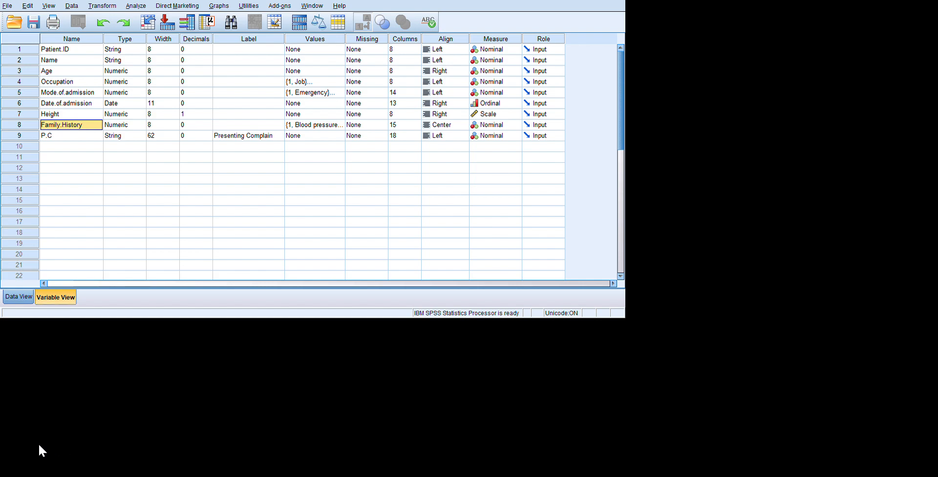
- Show the patient records in Data View and read the Name column up to the first record
{"action": "key", "text": "ctrl+t"}
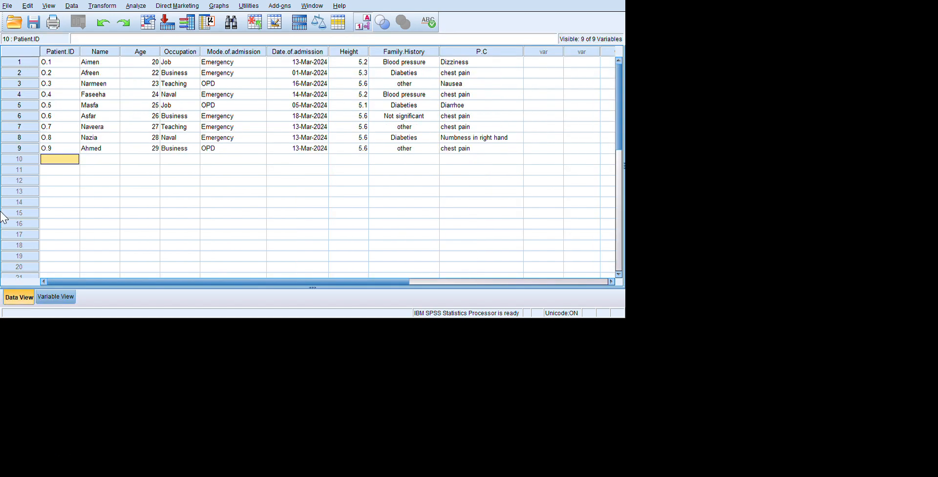
{"action": "key", "text": "Right"}
{"action": "key", "text": "Up"}
{"action": "key", "text": "Up"}
{"action": "key", "text": "Up"}
{"action": "key", "text": "Up"}
{"action": "key", "text": "Up"}
{"action": "key", "text": "Up"}
{"action": "key", "text": "Up"}
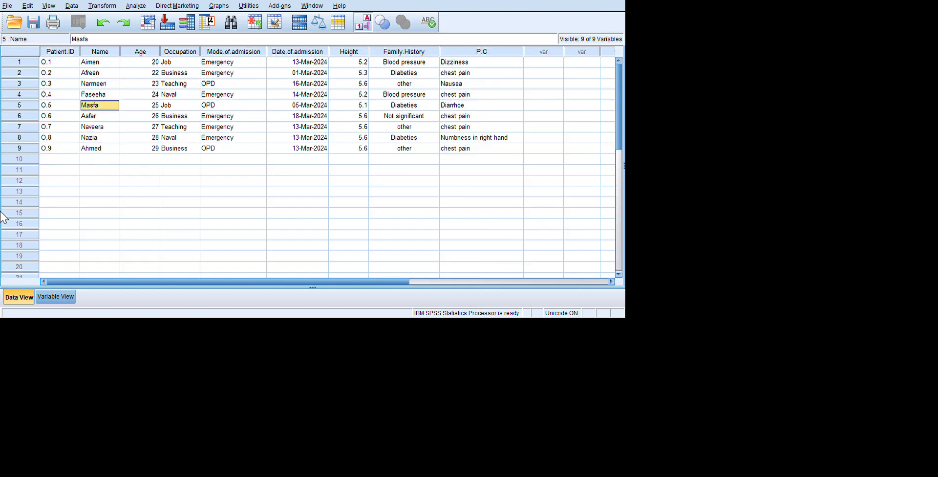
{"action": "key", "text": "Up"}
{"action": "key", "text": "Up"}
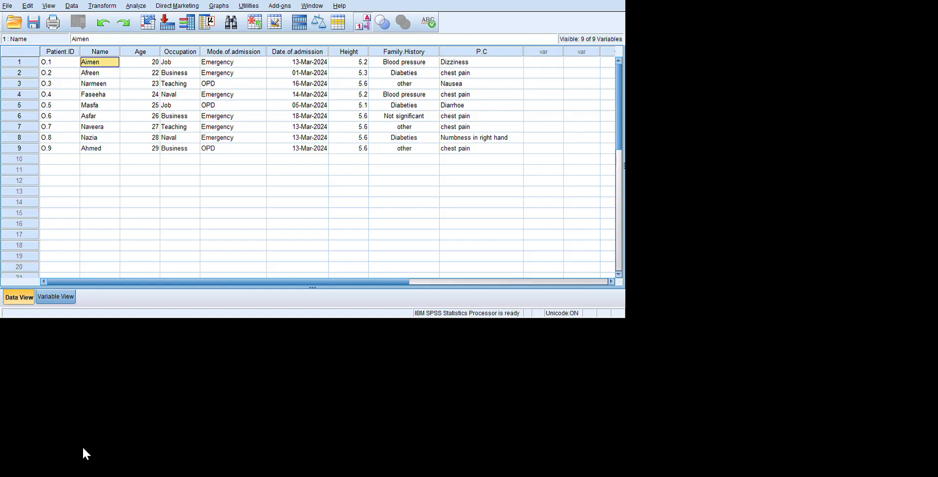
- Return to Variable View at the Age variable and compare the definitions with the entered records
{"action": "key", "text": "ctrl+t"}
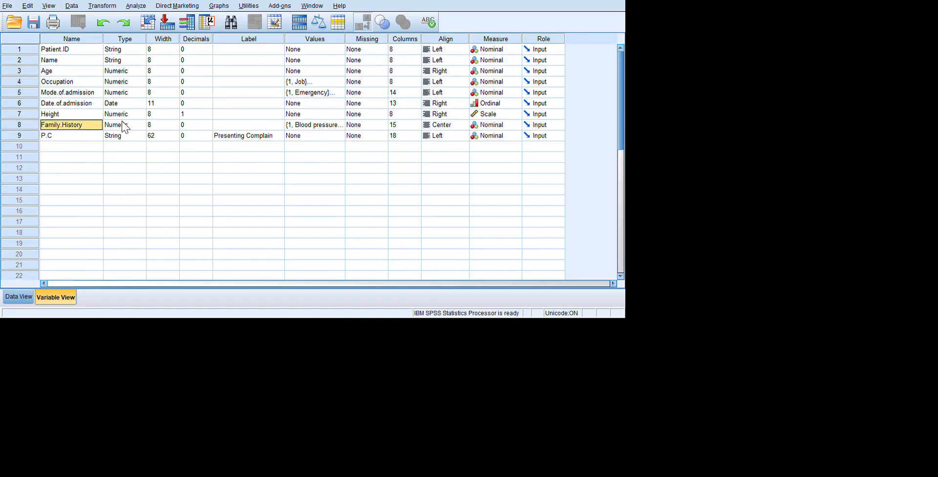
{"action": "key", "text": "Up"}
{"action": "key", "text": "Up"}
{"action": "key", "text": "Up"}
{"action": "key", "text": "Up"}
{"action": "key", "text": "Up"}
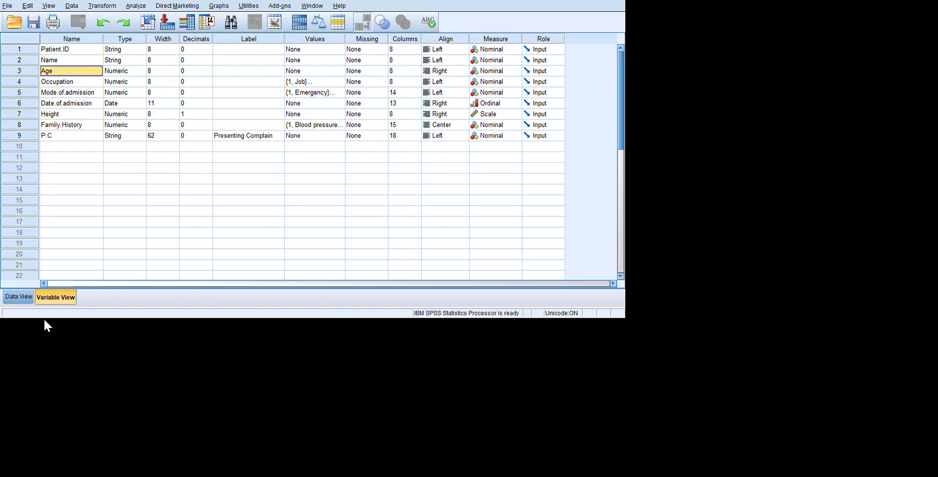
{"action": "key", "text": "ctrl+t"}
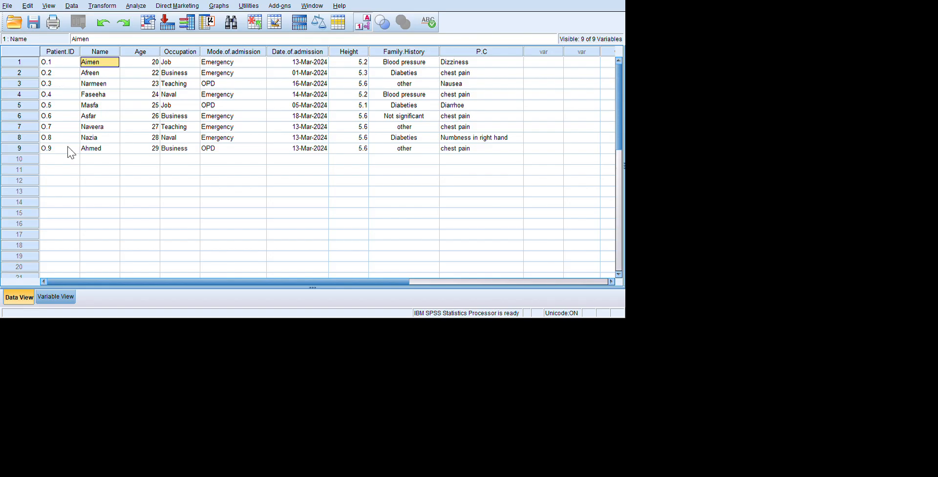
{"action": "key", "text": "ctrl+t"}
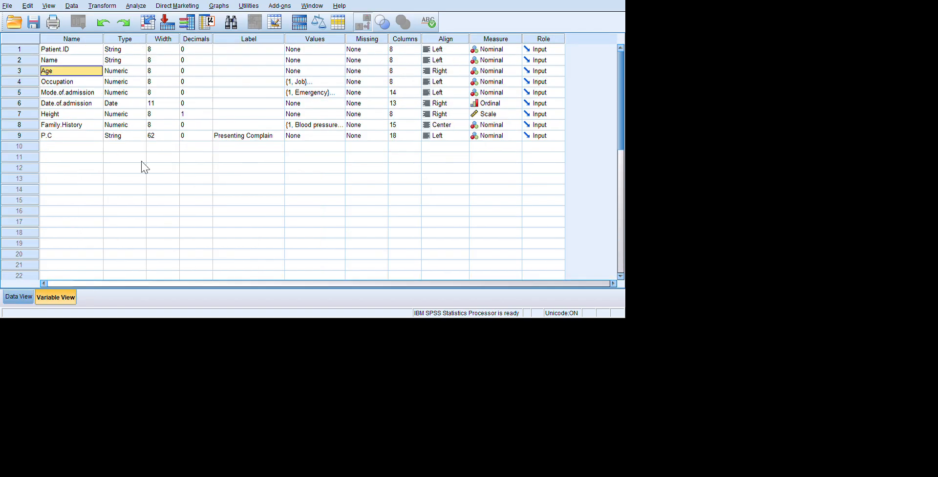
- Examine the Patient.ID variable's attributes from Type through Missing, finishing on its Width
{"action": "key", "text": "Up"}
{"action": "key", "text": "Up"}
{"action": "key", "text": "Right"}
{"action": "key", "text": "Right"}
{"action": "key", "text": "Right"}
{"action": "key", "text": "Right"}
{"action": "key", "text": "Right"}
{"action": "key", "text": "Right"}
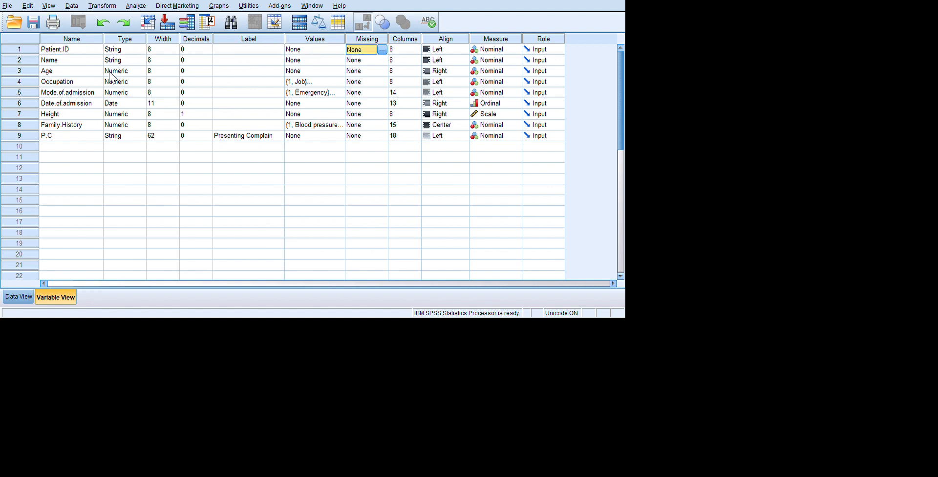
{"action": "key", "text": "Left"}
{"action": "key", "text": "Left"}
{"action": "key", "text": "Left"}
{"action": "key", "text": "Left"}
{"action": "key", "text": "Left"}
{"action": "key", "text": "Left"}
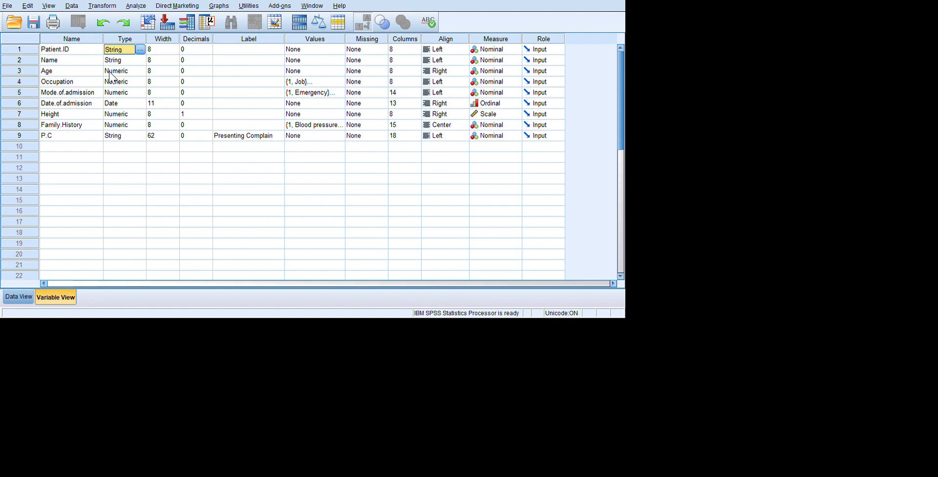
{"action": "key", "text": "Right"}
{"action": "key", "text": "Right"}
{"action": "key", "text": "Right"}
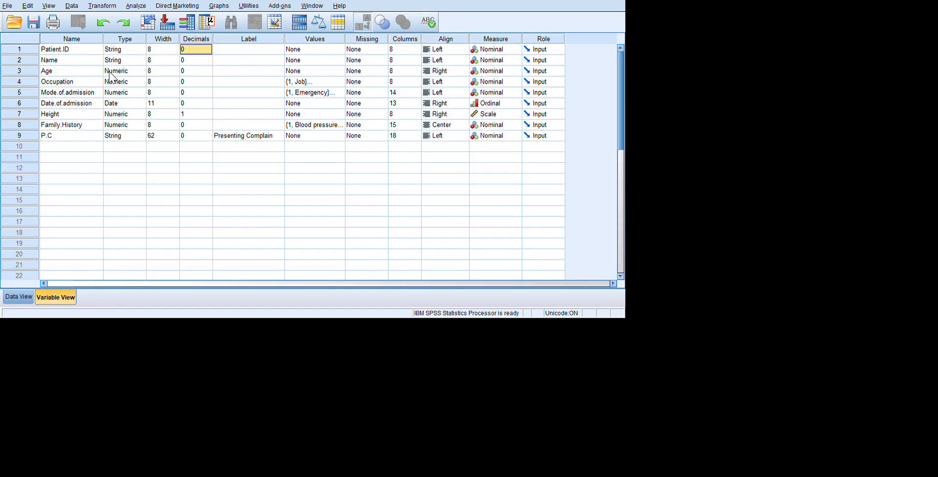
{"action": "key", "text": "Right"}
{"action": "key", "text": "Right"}
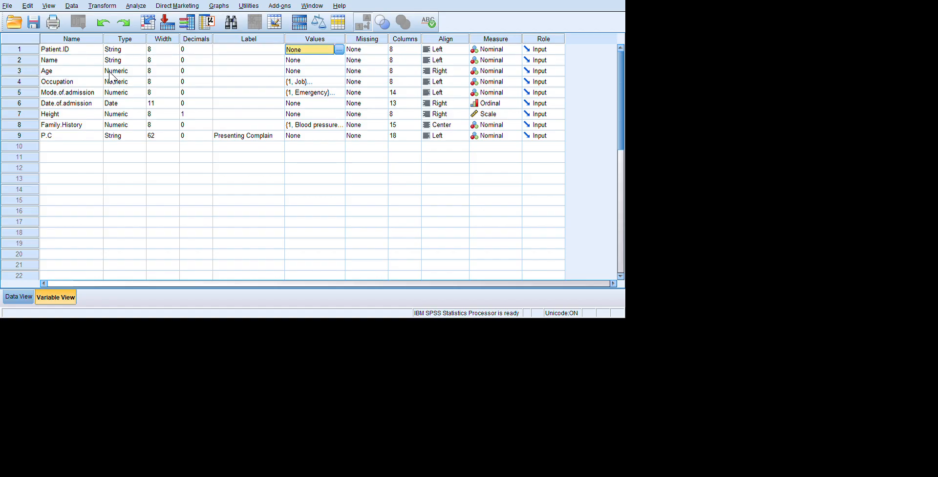
{"action": "key", "text": "Left"}
{"action": "key", "text": "Left"}
{"action": "key", "text": "Left"}
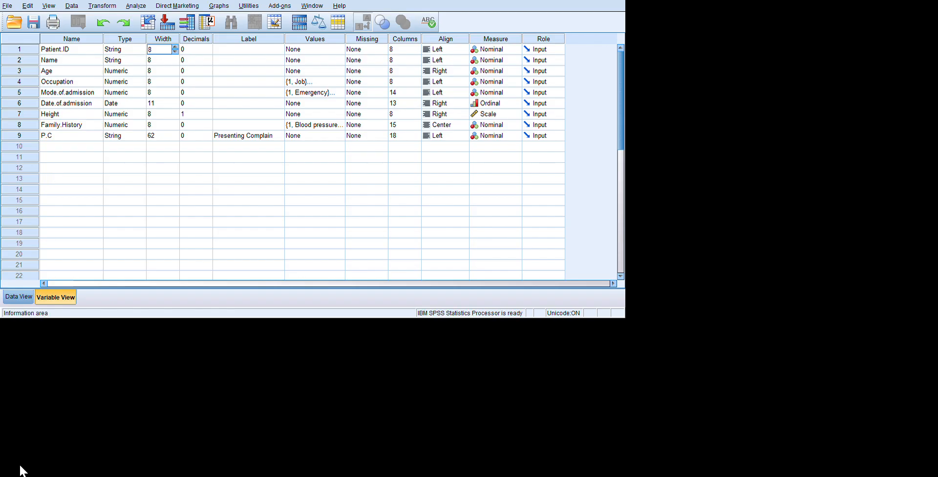
- Show the patient records in Data View and select the Patient.ID values of all nine cases
{"action": "key", "text": "ctrl+t"}
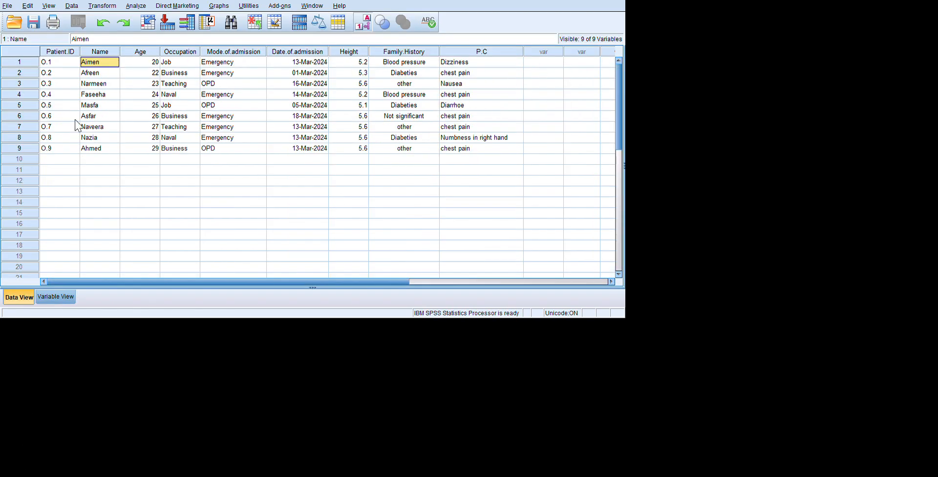
{"action": "key", "text": "Left"}
{"action": "key", "text": "shift+Down"}
{"action": "key", "text": "shift+Down"}
{"action": "key", "text": "shift+Down"}
{"action": "key", "text": "shift+Down"}
{"action": "key", "text": "shift+Down"}
{"action": "key", "text": "shift+Down"}
{"action": "key", "text": "shift+Down"}
{"action": "mouse_move", "coordinate": [90, 208]}
{"action": "left_mouse_down"}
{"action": "mouse_move", "coordinate": [103, 82]}
{"action": "mouse_move", "coordinate": [92, 219]}
{"action": "left_mouse_up"}
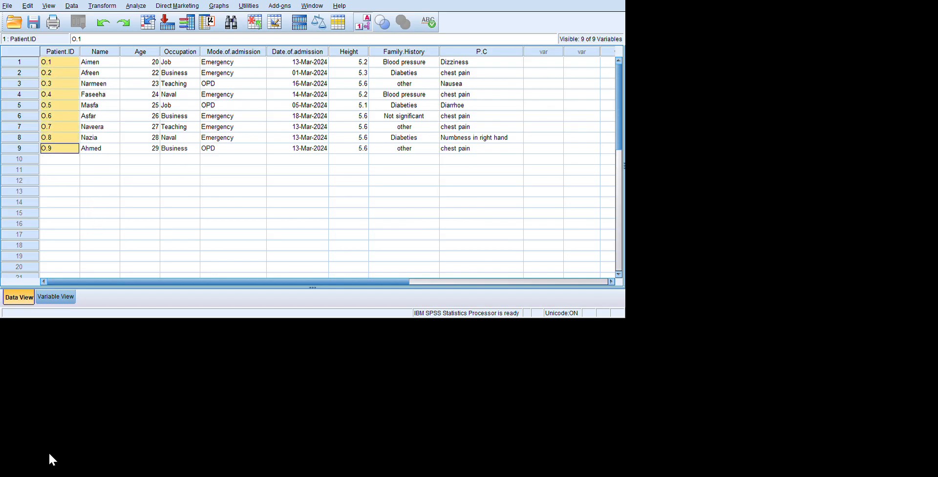
- Return to Variable View and select the name of the Patient.ID variable
{"action": "key", "text": "ctrl+t"}
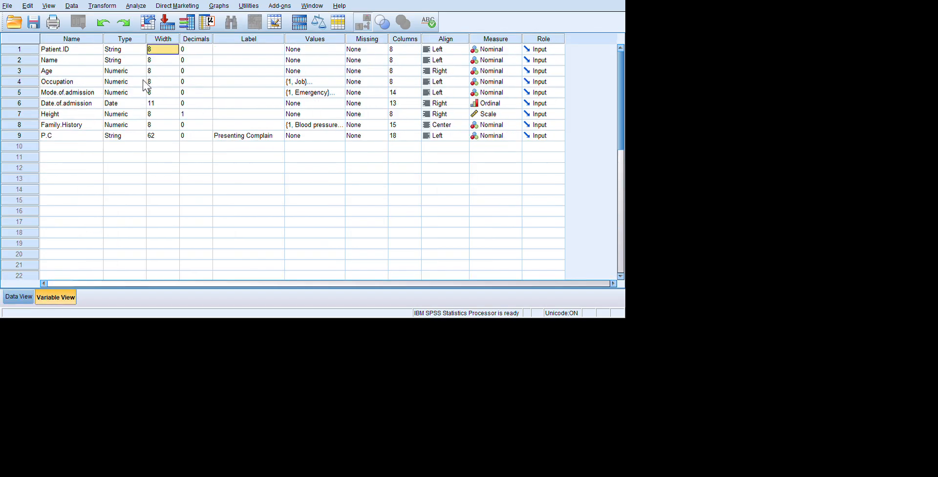
{"action": "key", "text": "Left"}
{"action": "key", "text": "Left"}
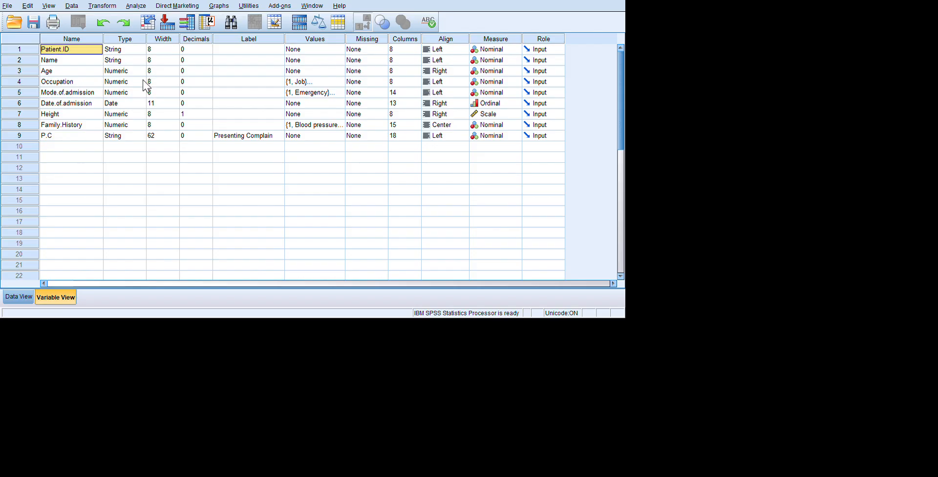
- Review the Type settings of the Patient.ID variable and close them without changing the type
{"action": "key", "text": "Right"}
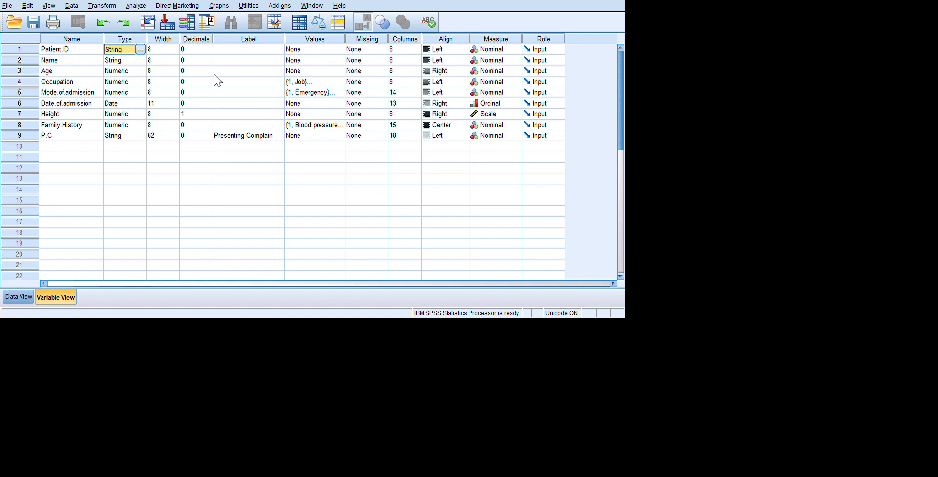
{"action": "key", "text": "Escape"}
{"action": "left_click", "coordinate": [423, 330]}
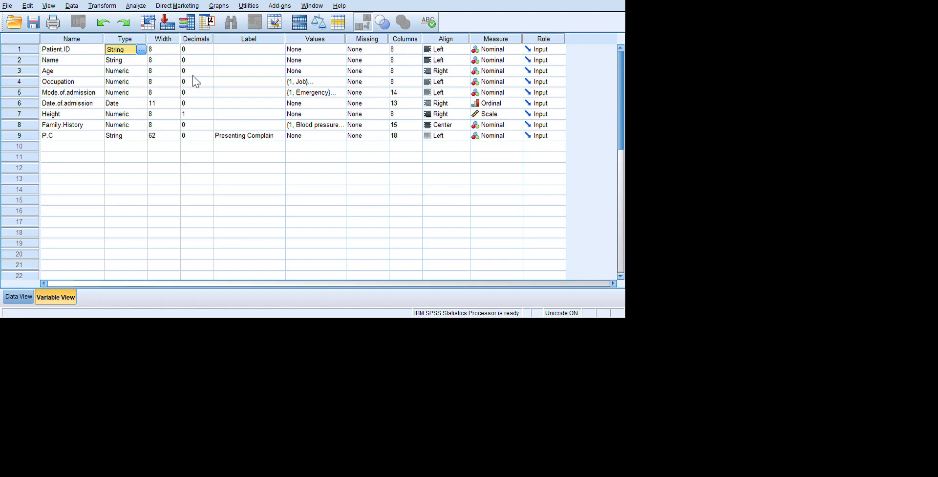
- Show the patient records in Data View and step down and back up through the Patient.ID values
{"action": "left_click", "coordinate": [32, 450]}
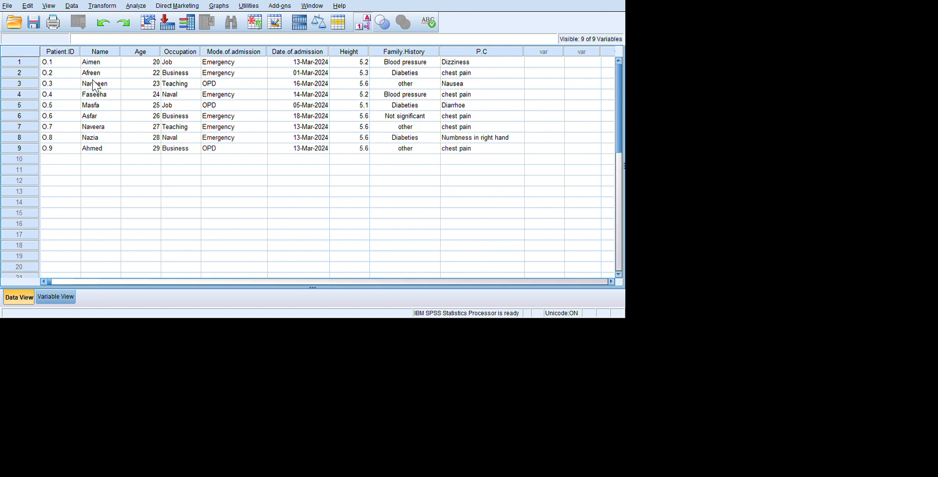
{"action": "key", "text": "Down"}
{"action": "key", "text": "Down"}
{"action": "key", "text": "Down"}
{"action": "key", "text": "Down"}
{"action": "key", "text": "Down"}
{"action": "key", "text": "Down"}
{"action": "key", "text": "Down"}
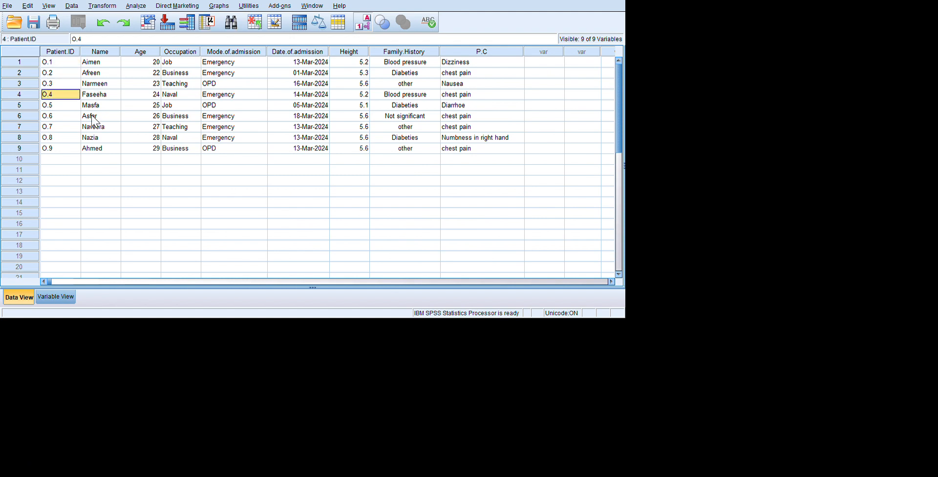
{"action": "key", "text": "Up"}
{"action": "key", "text": "Up"}
{"action": "key", "text": "Up"}
{"action": "key", "text": "Up"}
{"action": "key", "text": "Up"}
{"action": "key", "text": "Up"}
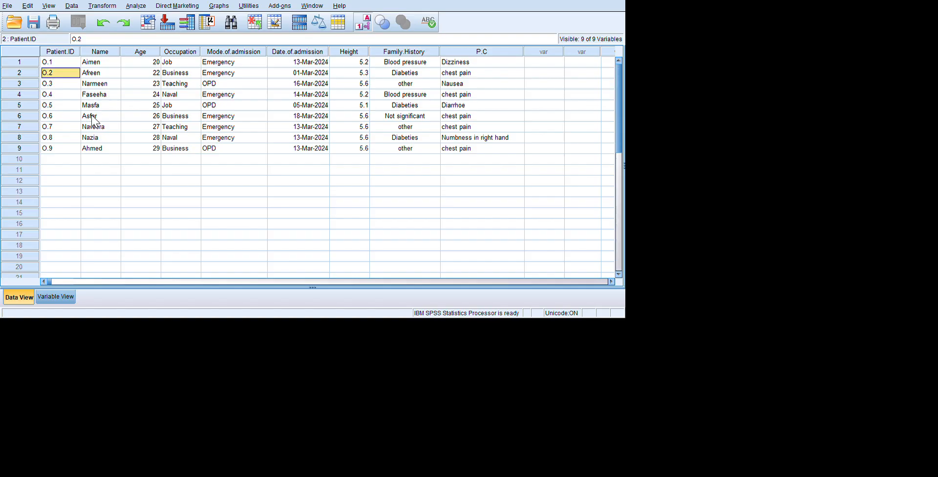
- Return to Variable View and select the Type of the Age variable
{"action": "key", "text": "ctrl+t"}
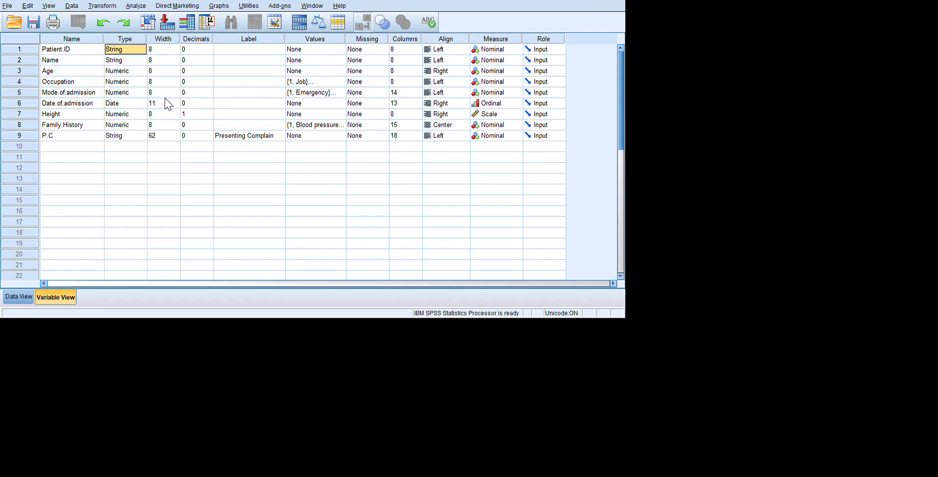
{"action": "key", "text": "Down"}
{"action": "key", "text": "Down"}
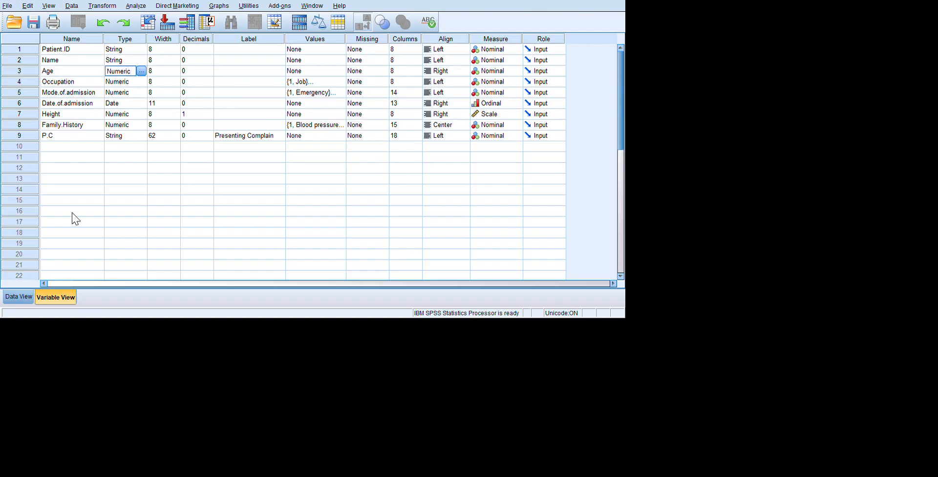
- Show the patient records in Data View and select the Age values of all nine cases
{"action": "key", "text": "ctrl+t"}
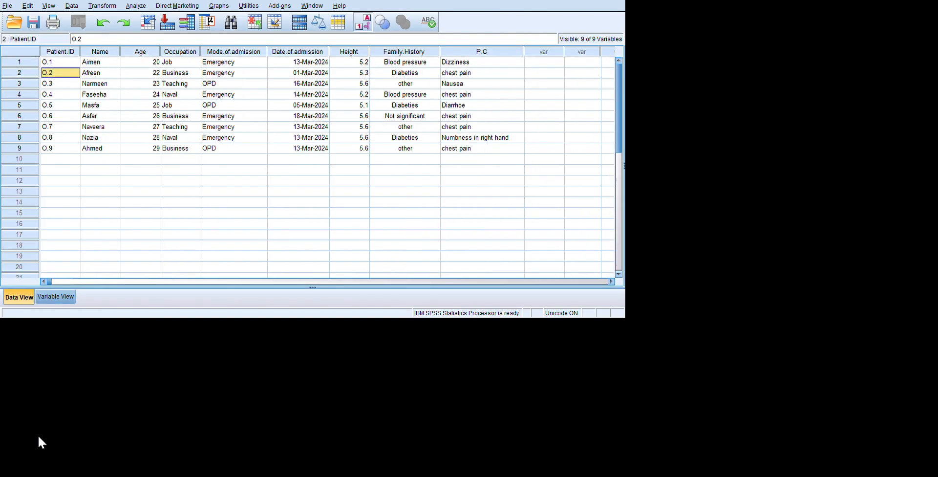
{"action": "key", "text": "shift+Down"}
{"action": "key", "text": "shift+Down"}
{"action": "key", "text": "shift+Down"}
{"action": "key", "text": "shift+Down"}
{"action": "key", "text": "shift+Down"}
{"action": "key", "text": "shift+Down"}
{"action": "key", "text": "shift+Down"}
{"action": "key", "text": "shift+Down"}
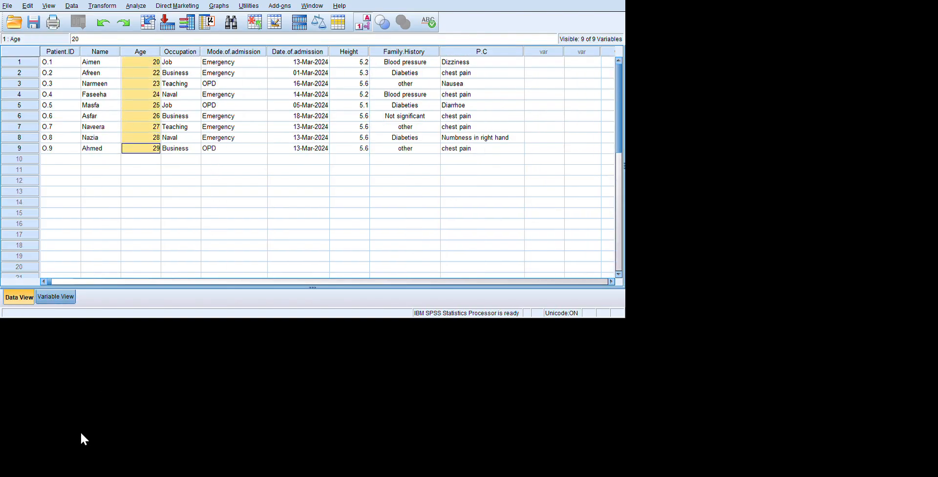
- Review the Type of Date.of.admission in Variable View, and select its values for all nine cases in Data View
{"action": "key", "text": "ctrl+t"}
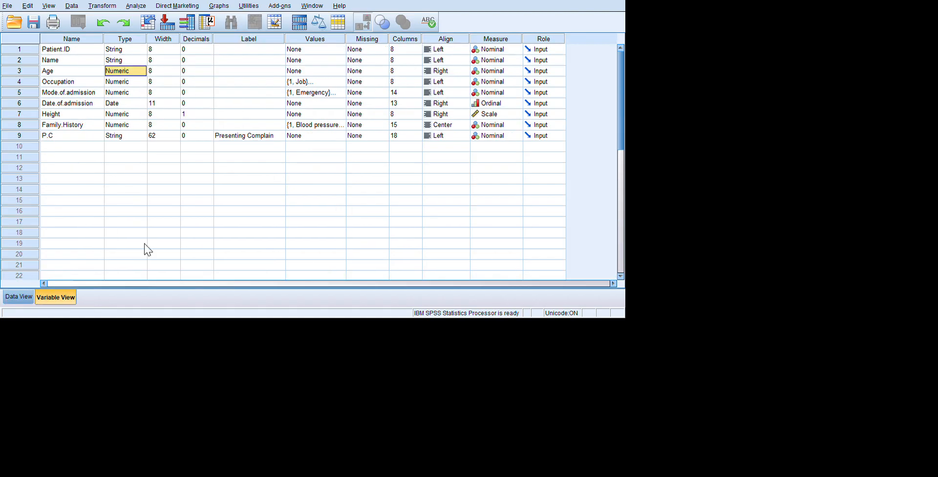
{"action": "key", "text": "Down"}
{"action": "key", "text": "Down"}
{"action": "key", "text": "Down"}
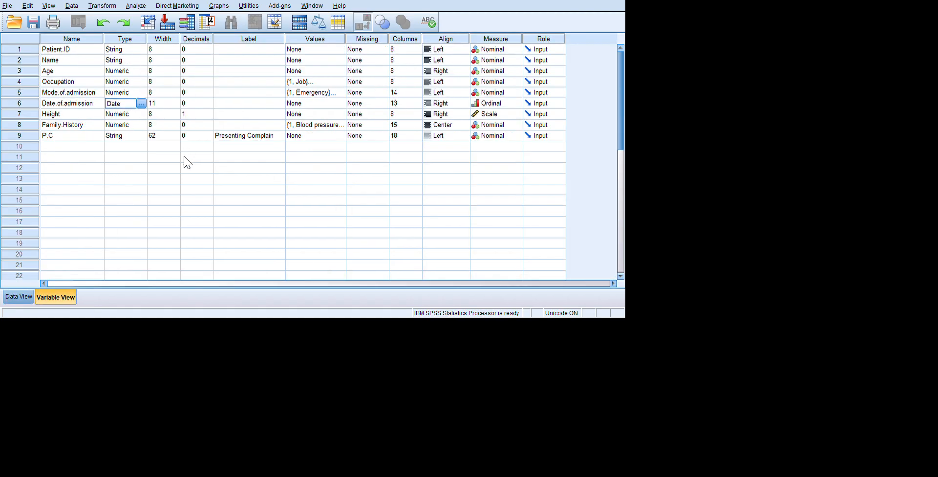
{"action": "left_click", "coordinate": [213, 156]}
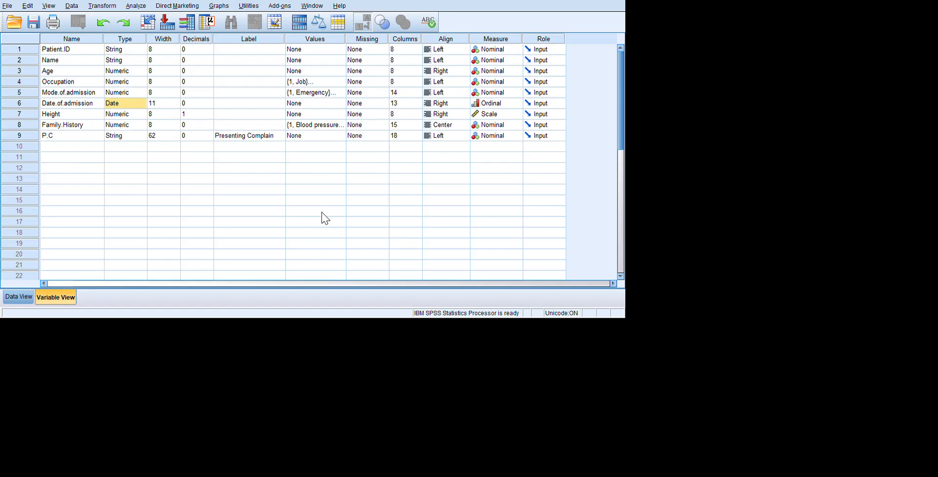
{"action": "key", "text": "ctrl+t"}
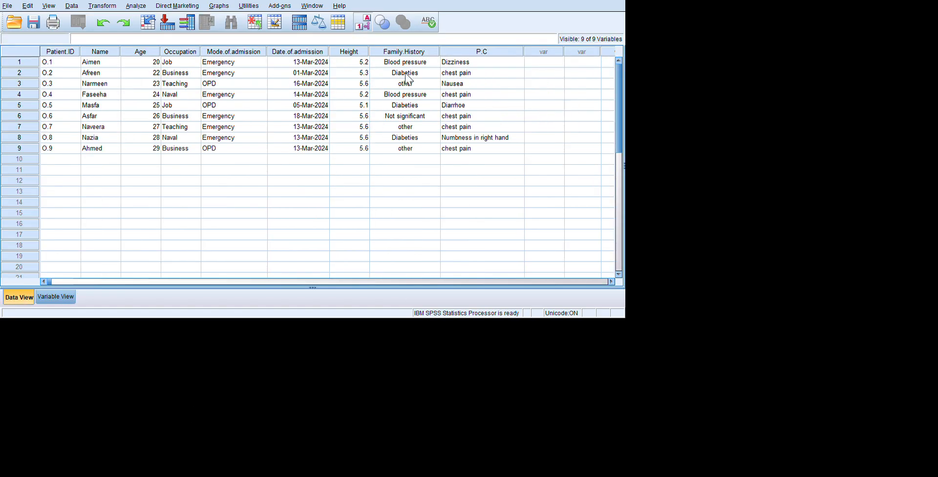
{"action": "left_click_drag", "start_coordinate": [457, 84], "coordinate": [456, 223]}
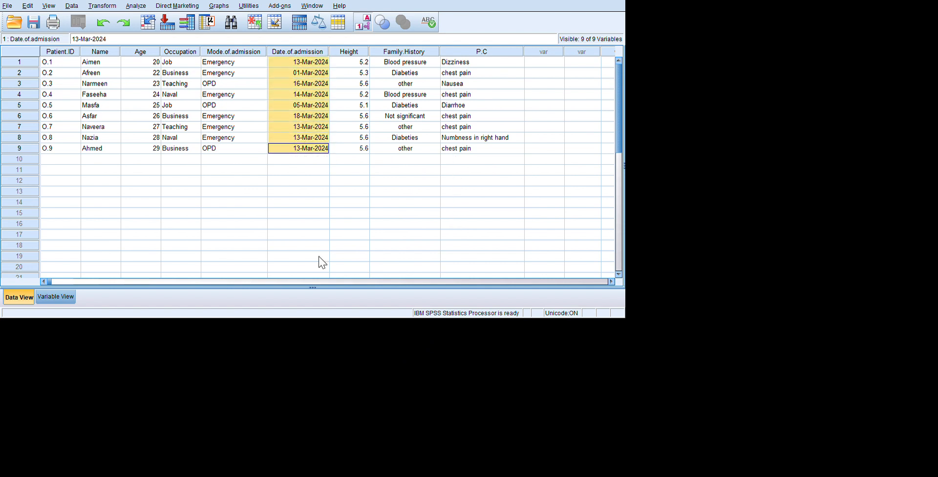
- Return to Variable View and review the Type settings of the Name variable, closing them without changes
{"action": "key", "text": "ctrl+t"}
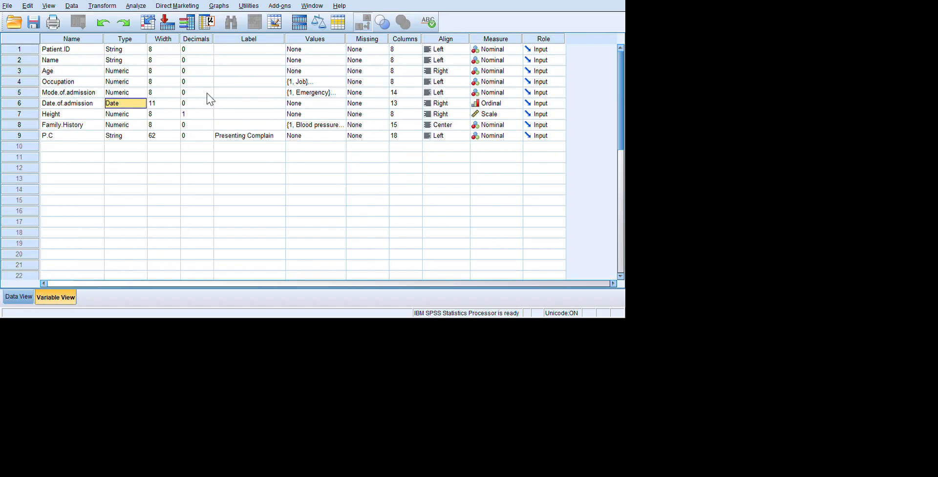
{"action": "key", "text": "Up"}
{"action": "key", "text": "Up"}
{"action": "key", "text": "Up"}
{"action": "key", "text": "Up"}
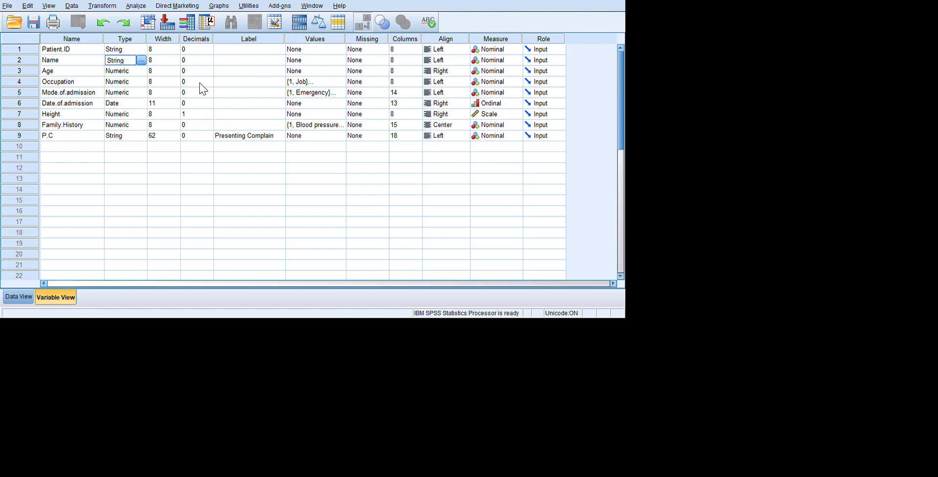
{"action": "left_click", "coordinate": [213, 86]}
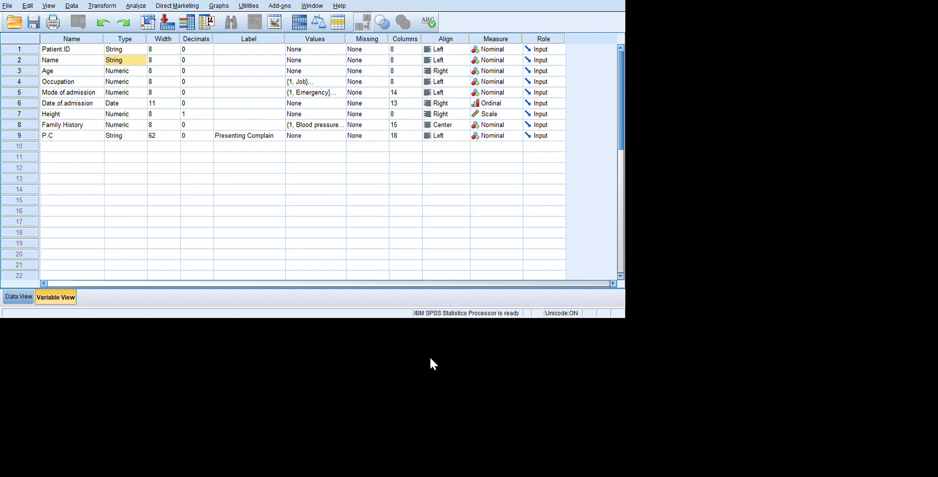
{"action": "left_click", "coordinate": [433, 343]}
- Examine the Width settings of the upper variables, finishing on the Width of Patient.ID
{"action": "left_click", "coordinate": [247, 82]}
{"action": "key", "text": "Down"}
{"action": "key", "text": "Down"}
{"action": "key", "text": "Down"}
{"action": "key", "text": "Up"}
{"action": "key", "text": "Up"}
{"action": "key", "text": "Up"}
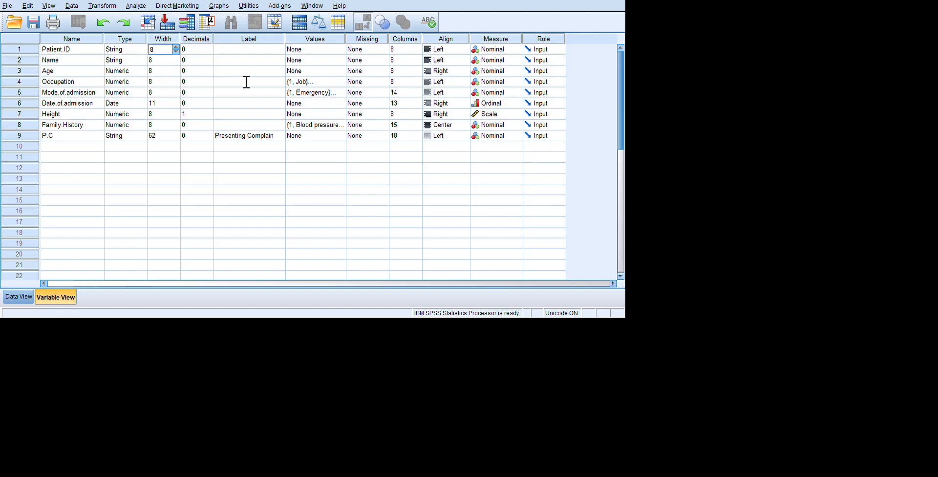
- Examine the Patient.ID variable's attributes across its row from Name through Align
{"action": "left_click", "coordinate": [105, 69]}
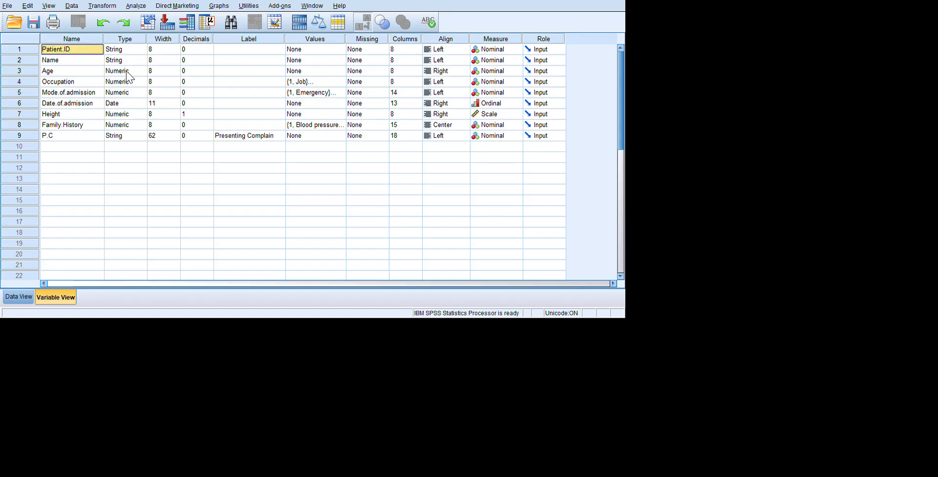
{"action": "key", "text": "Right"}
{"action": "key", "text": "Right"}
{"action": "key", "text": "Right"}
{"action": "key", "text": "Right"}
{"action": "key", "text": "Right"}
{"action": "key", "text": "Right"}
{"action": "key", "text": "Right"}
{"action": "key", "text": "Right"}
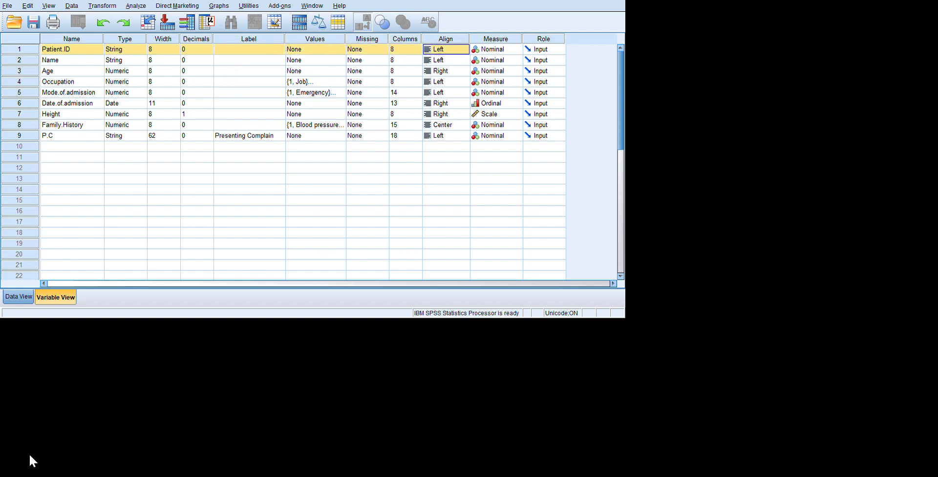
- In Data View, lengthen the first case's Patient.ID entry to eight characters by appending 1s
{"action": "key", "text": "ctrl+t"}
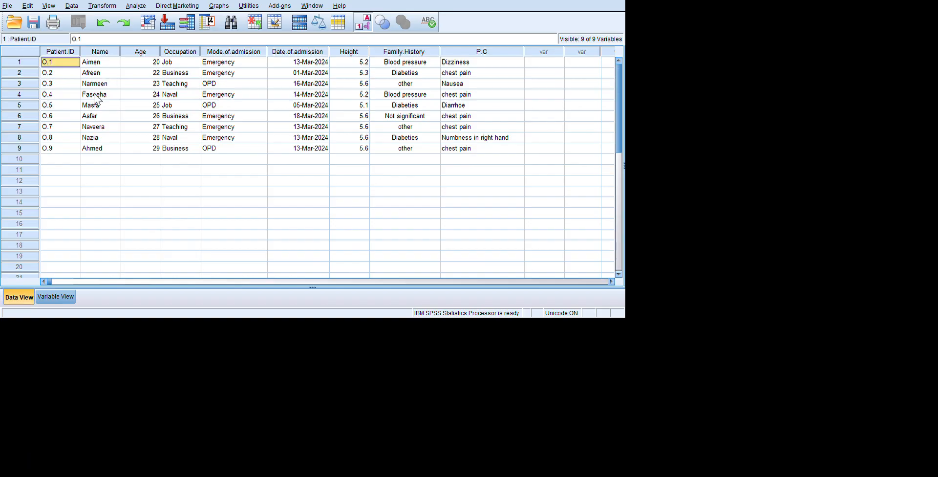
{"action": "double_click", "coordinate": [94, 93]}
{"action": "type", "text": "11111"}
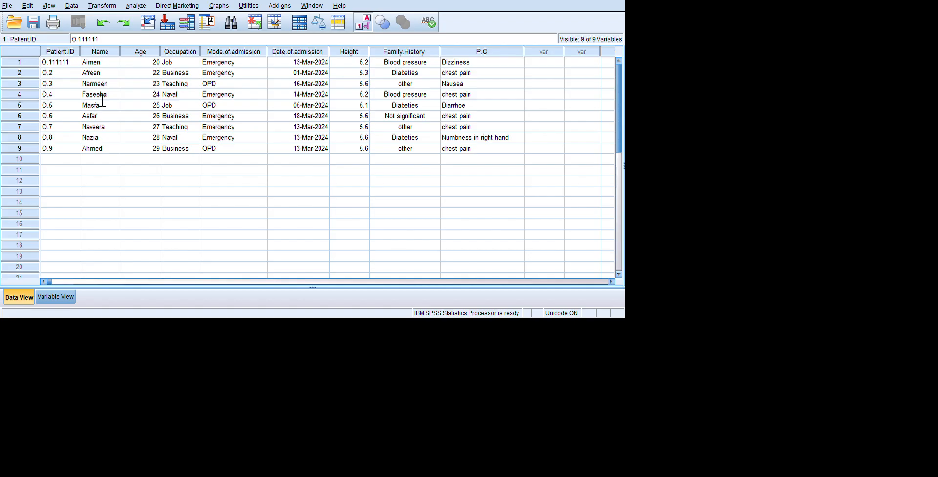
- Remove the five appended digits from the first case's Patient.ID entry
{"action": "key", "text": "shift+Left"}
{"action": "key", "text": "shift+Left"}
{"action": "key", "text": "shift+Left"}
{"action": "key", "text": "shift+Left"}
{"action": "key", "text": "shift+Left"}
{"action": "key", "text": "BackSpace"}
- Check the Width of the P.C variable in Variable View, and select case 8's P.C entry in Data View
{"action": "left_click", "coordinate": [82, 448]}
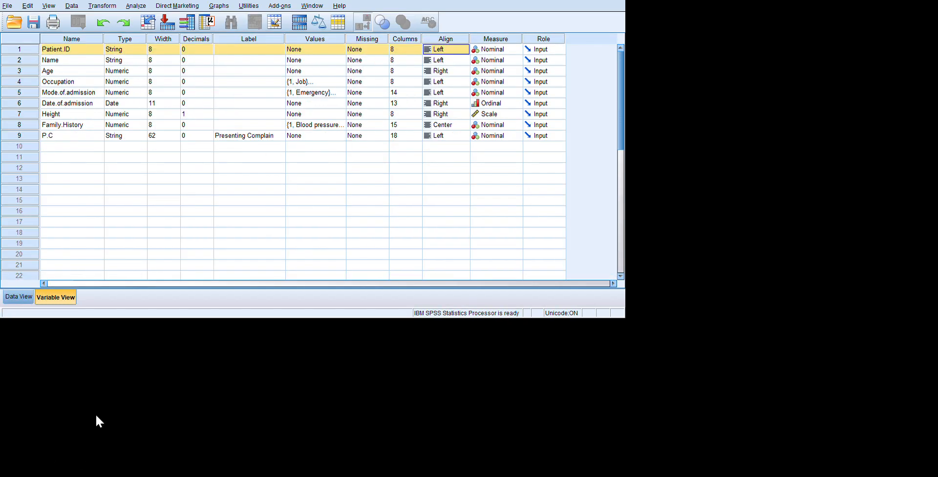
{"action": "left_click", "coordinate": [123, 205]}
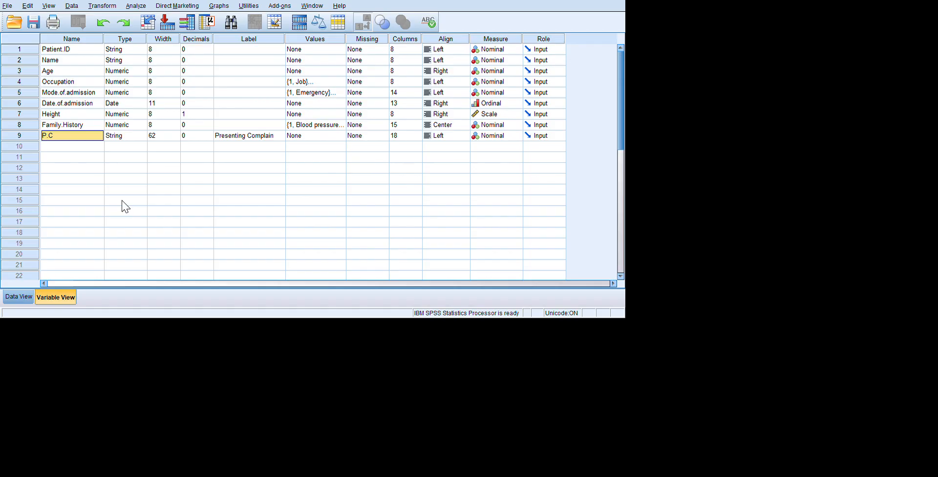
{"action": "left_click", "coordinate": [236, 210]}
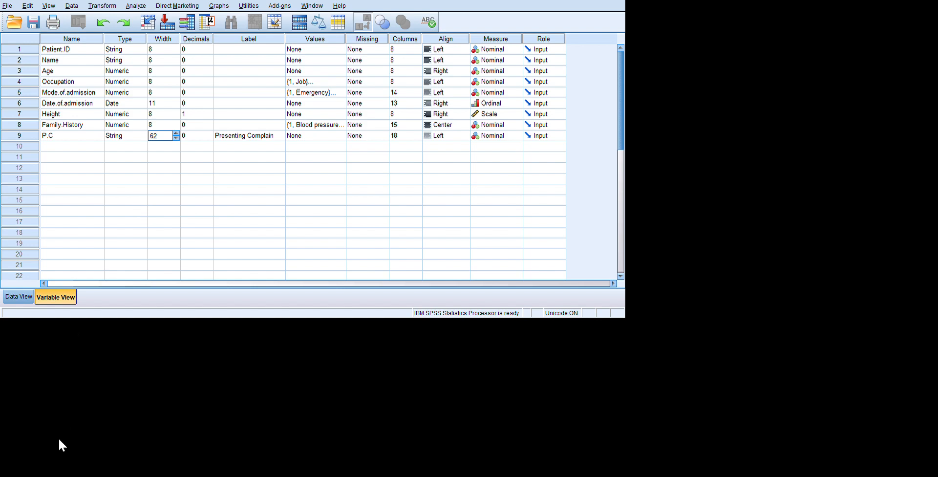
{"action": "left_click", "coordinate": [46, 443]}
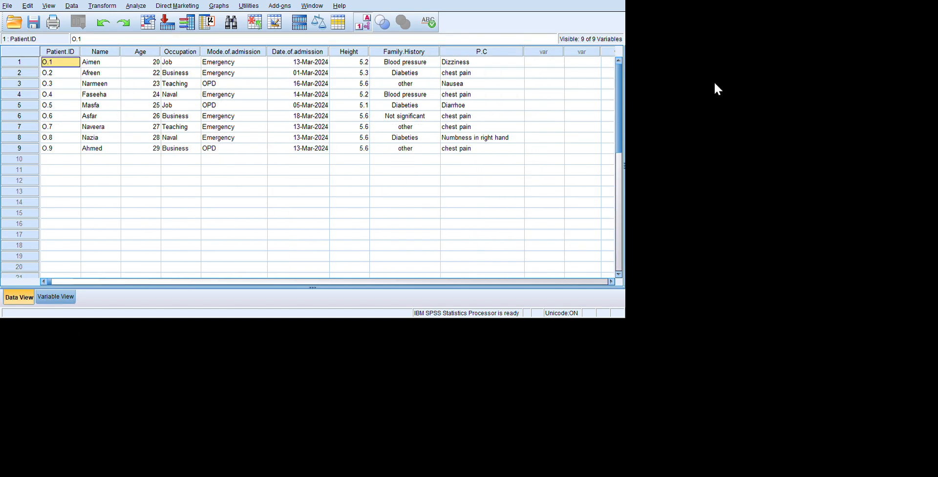
{"action": "left_click", "coordinate": [765, 208]}
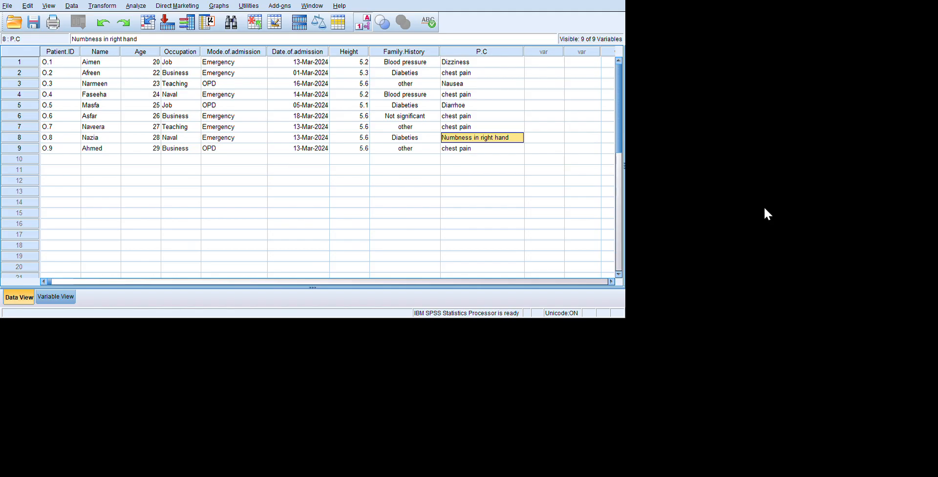
- Return to Variable View and set the Decimals of the Age variable to 2
{"action": "left_click", "coordinate": [94, 452]}
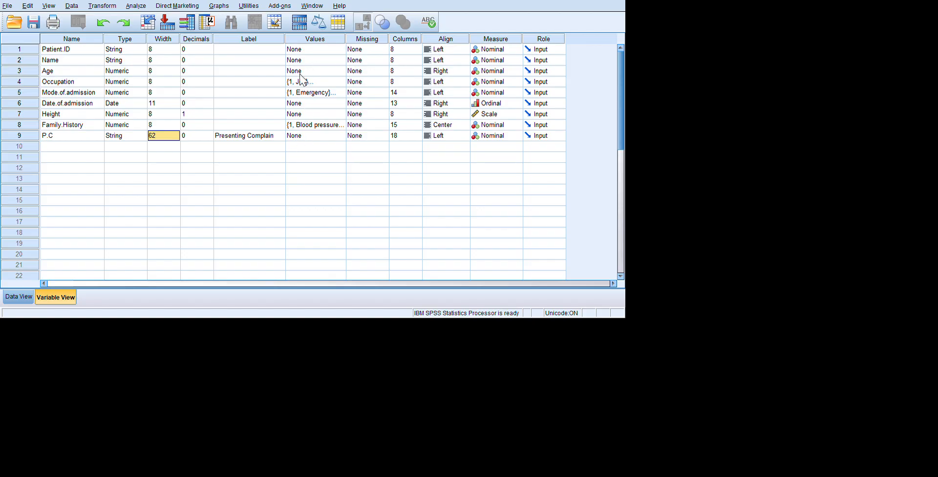
{"action": "key", "text": "Return"}
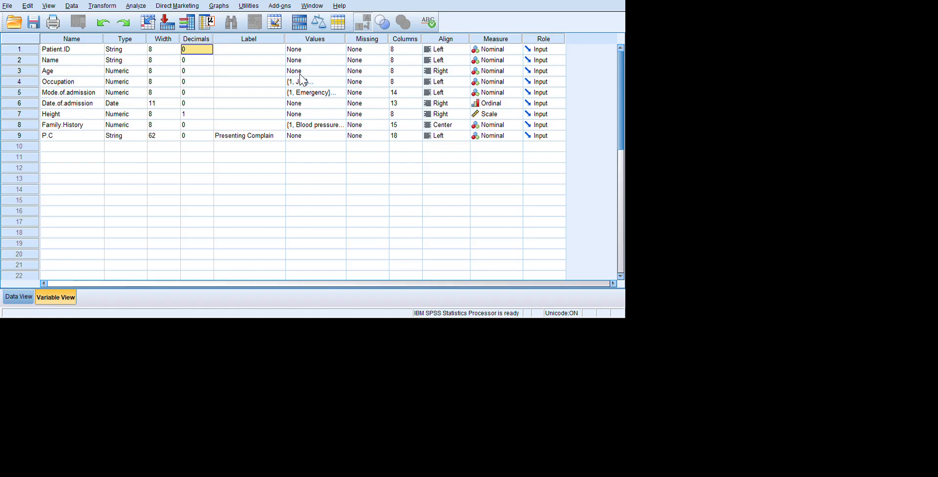
{"action": "key", "text": "Down"}
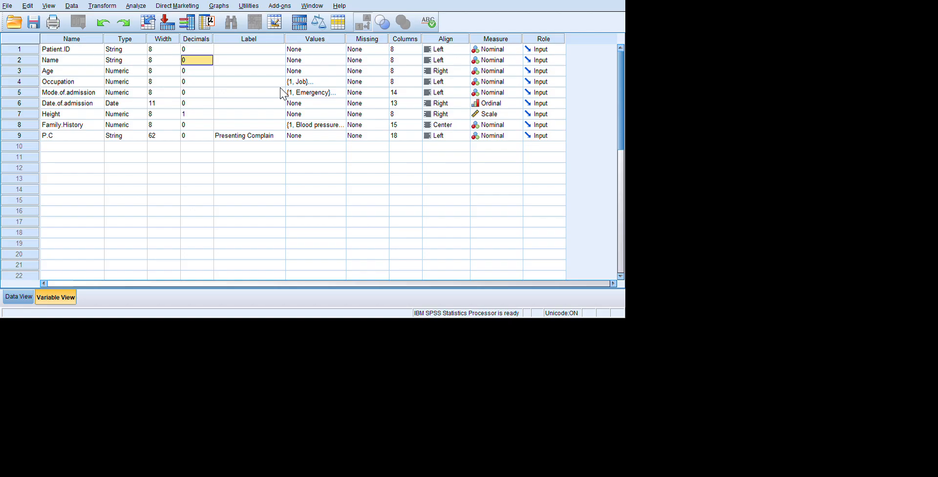
{"action": "key", "text": "Down"}
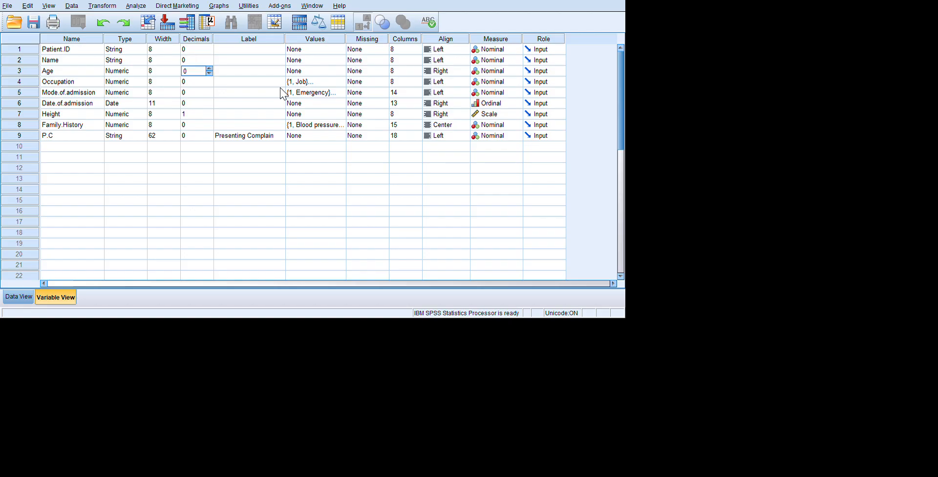
{"action": "key", "text": "Tab"}
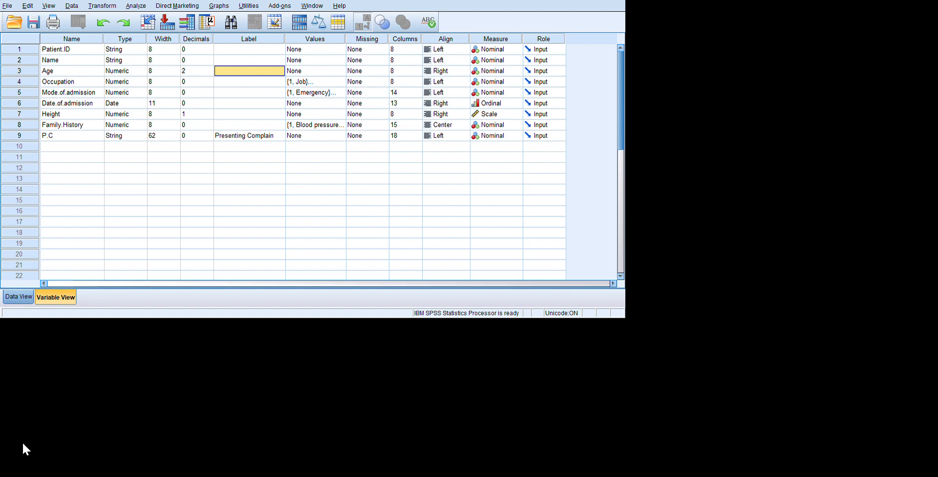
- Show the patient records in Data View and step down the Age column to case 6
{"action": "key", "text": "ctrl+t"}
{"action": "key", "text": "Down"}
{"action": "key", "text": "Down"}
{"action": "key", "text": "Down"}
{"action": "key", "text": "Down"}
{"action": "key", "text": "Down"}
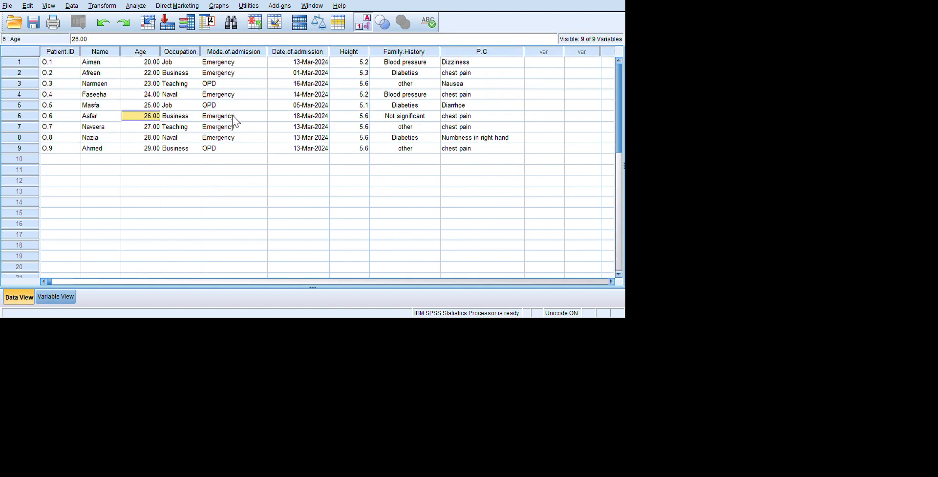
- Return to Variable View and select the Decimals setting of the Name variable
{"action": "key", "text": "ctrl+t"}
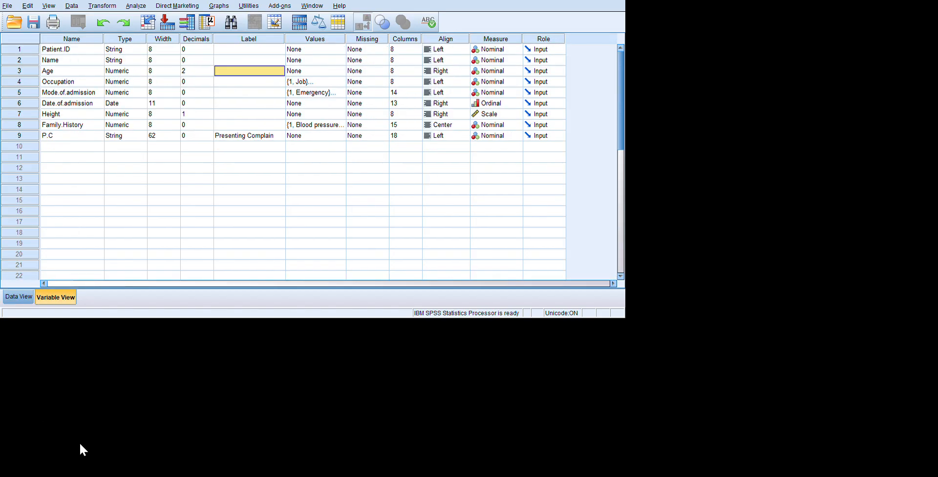
{"action": "key", "text": "Left"}
{"action": "key", "text": "Up"}
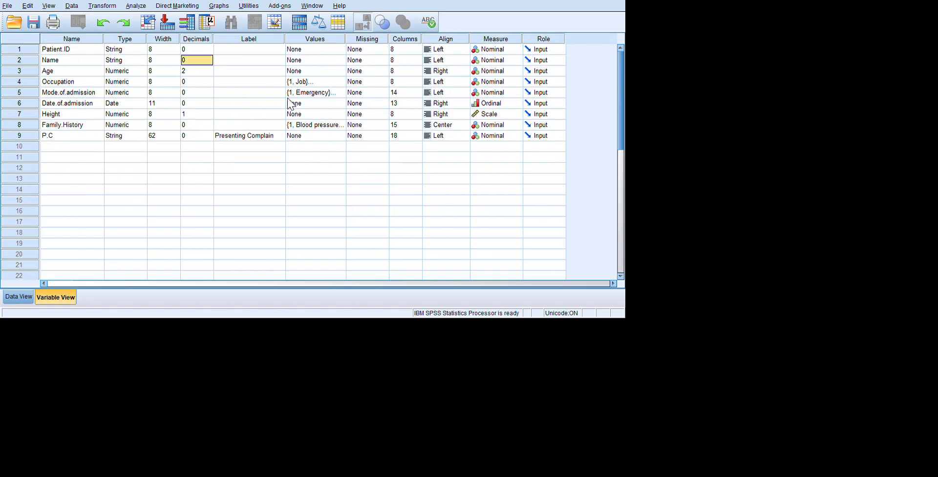
- Set the Decimals of the Age variable to 0
{"action": "key", "text": "Down"}
{"action": "key", "text": "shift+Right"}
{"action": "key", "text": "BackSpace"}
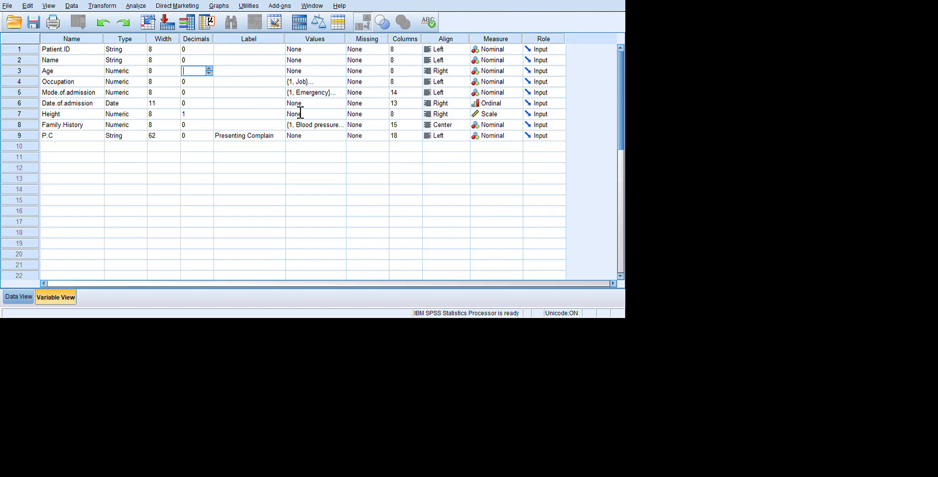
{"action": "type", "text": "0"}
{"action": "key", "text": "Tab"}
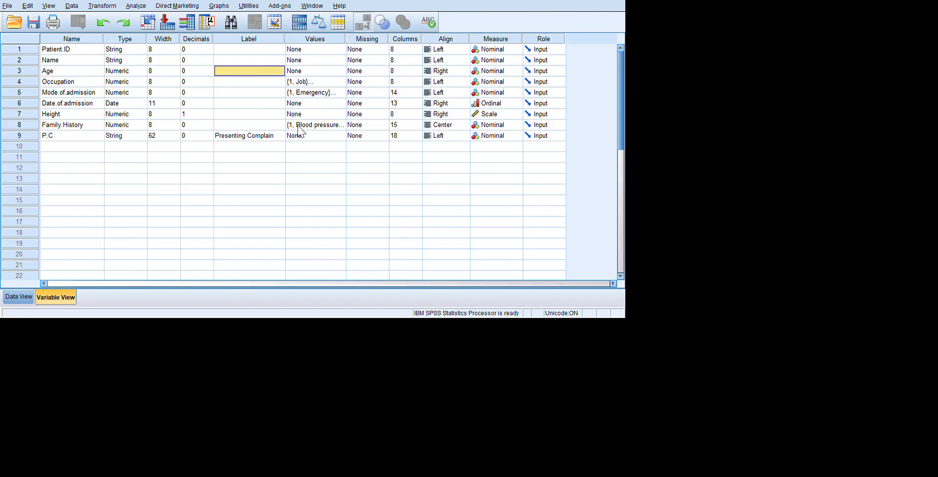
- Check the Decimals of the Height variable against the Height values of cases 1 to 9 in Data View, and return to Variable View
{"action": "left_click", "coordinate": [194, 114]}
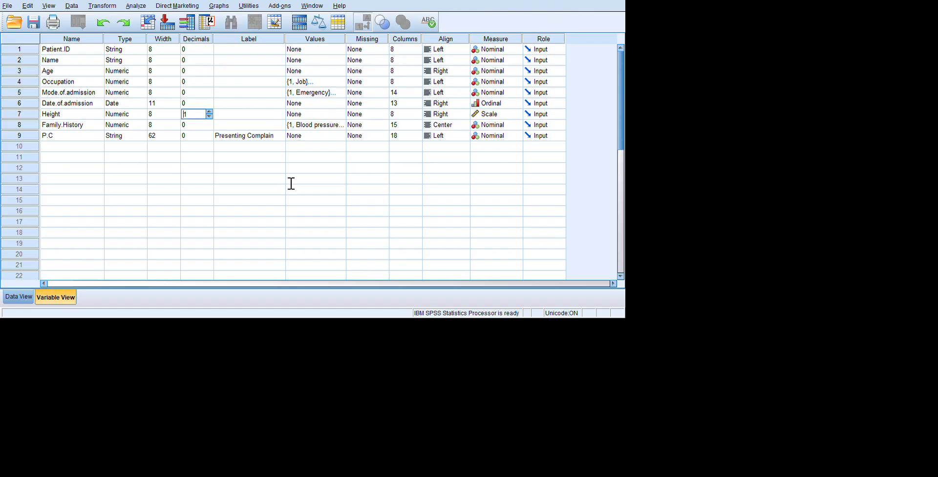
{"action": "left_click", "coordinate": [27, 297]}
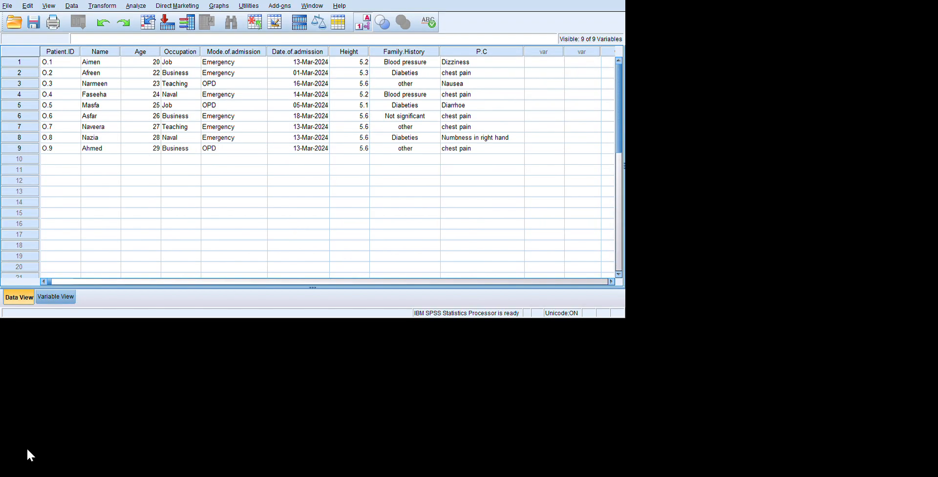
{"action": "left_click_drag", "start_coordinate": [361, 61], "coordinate": [354, 148]}
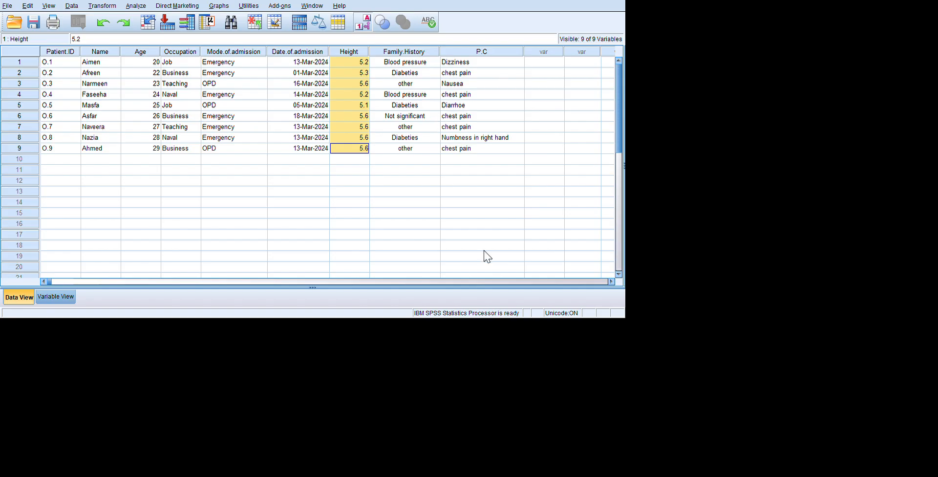
{"action": "key", "text": "ctrl+t"}
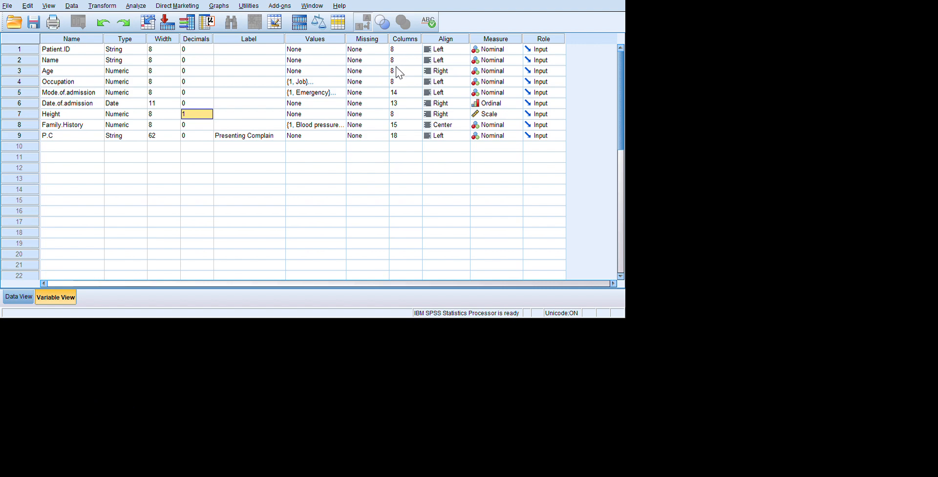
- Compare the Name and Label entries of the P.C variable in Variable View
{"action": "left_click", "coordinate": [121, 207]}
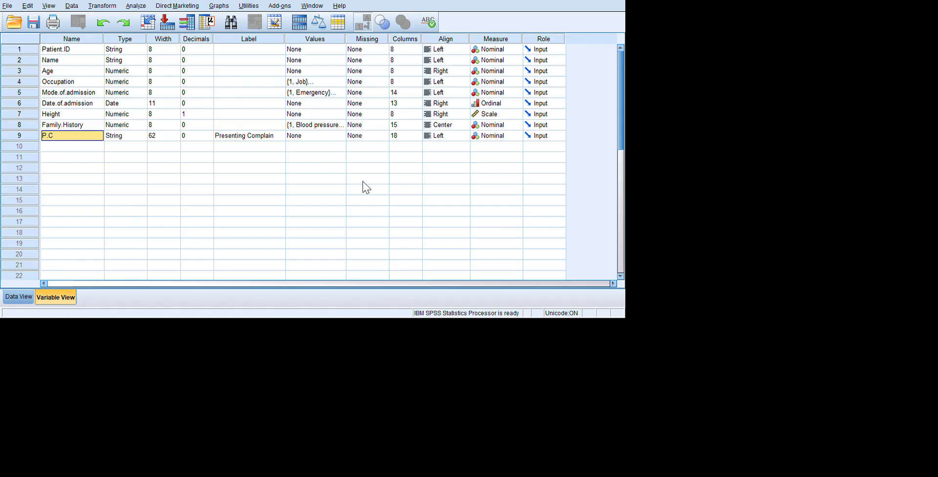
{"action": "left_click", "coordinate": [357, 204]}
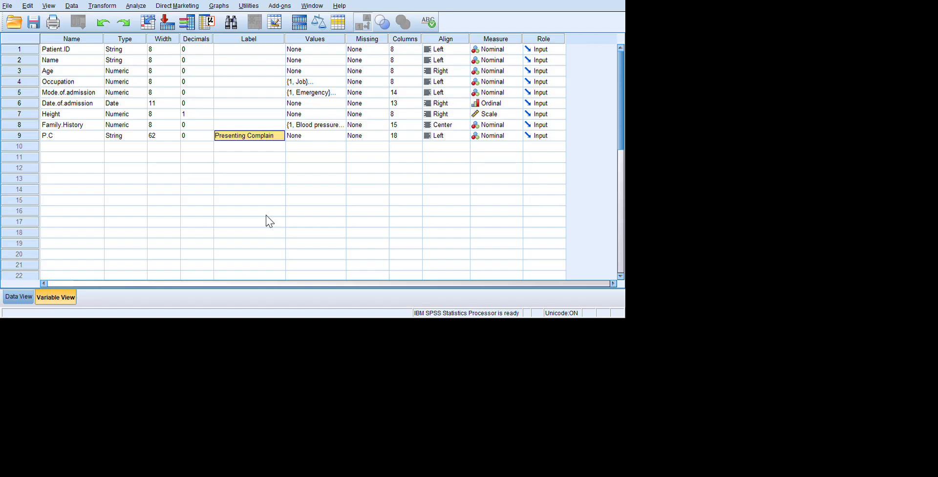
{"action": "left_click", "coordinate": [128, 203]}
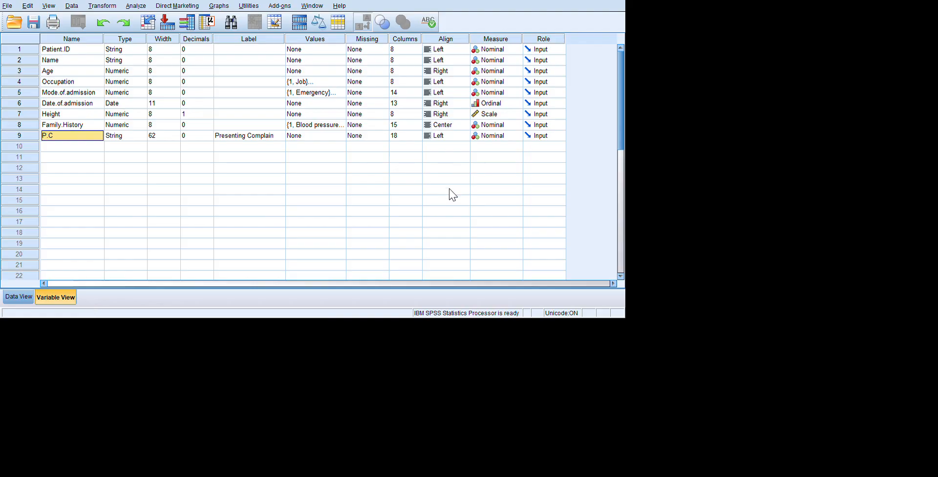
- Add a new variable named Gender in row 10, keeping its default Type, Width and Decimals
{"action": "key", "text": "Down"}
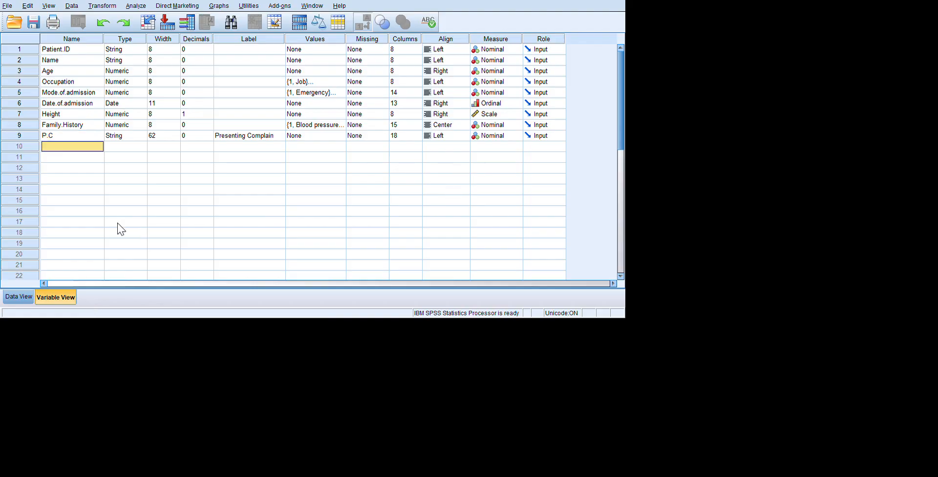
{"action": "key", "text": "F2"}
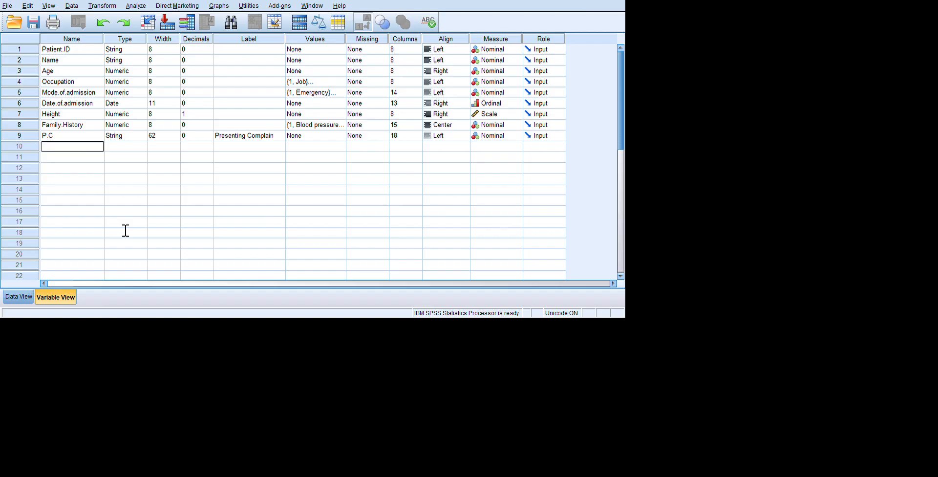
{"action": "type", "text": "G"}
{"action": "key", "text": "Tab"}
{"action": "key", "text": "Tab"}
{"action": "key", "text": "Tab"}
{"action": "key", "text": "Tab"}
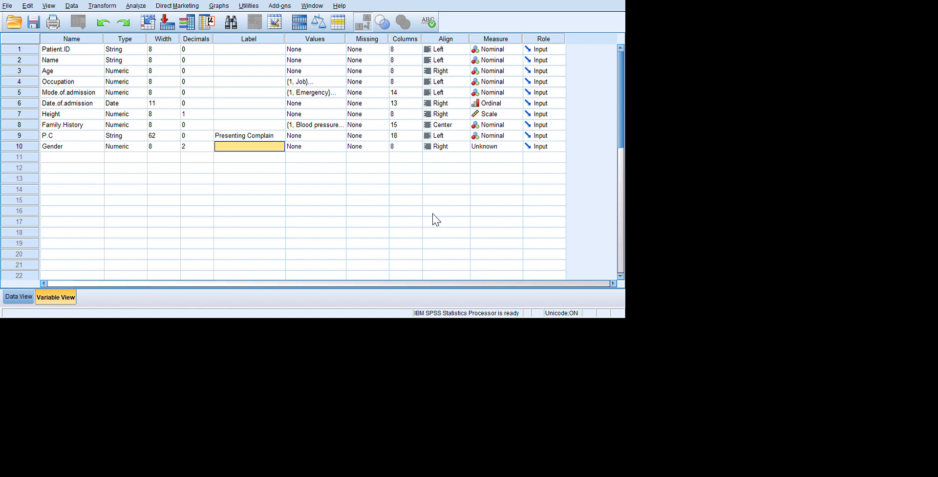
- Define the Gender value labels as 1 = Male, 2 = Female and 3 = others
{"action": "key", "text": "Tab"}
{"action": "left_click", "coordinate": [509, 218]}
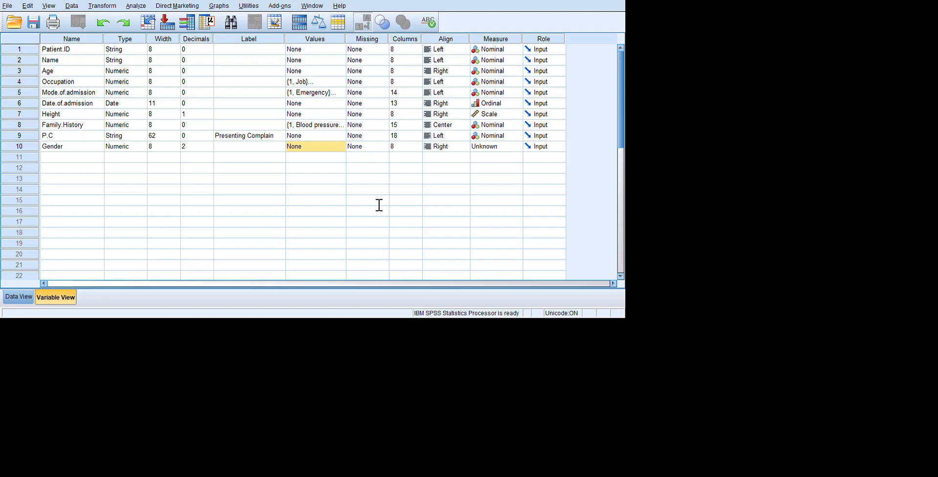
{"action": "left_click", "coordinate": [435, 321]}
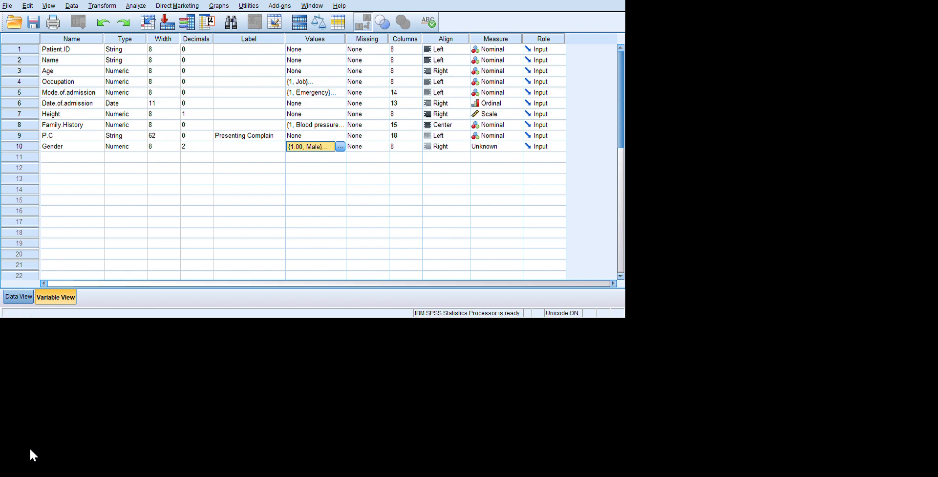
- Show the patient records in Data View and set the Gender of case 1 to Male
{"action": "key", "text": "ctrl+t"}
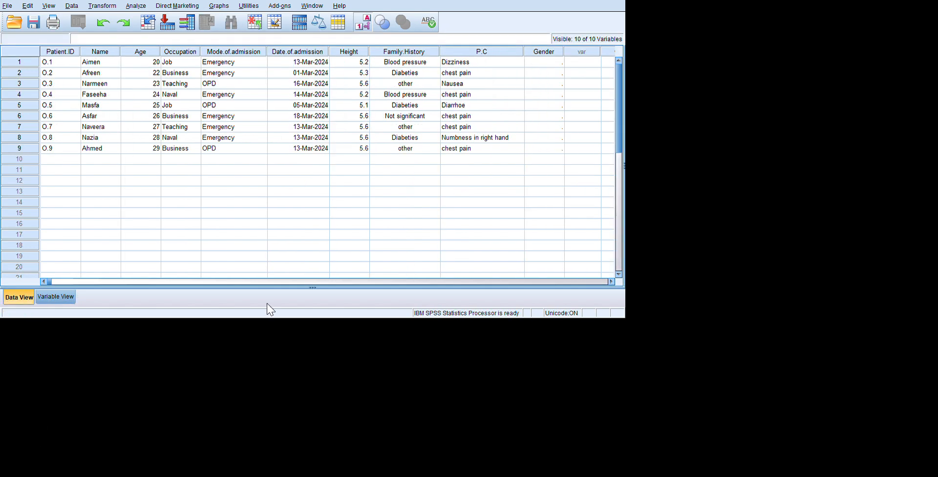
{"action": "left_click", "coordinate": [824, 92]}
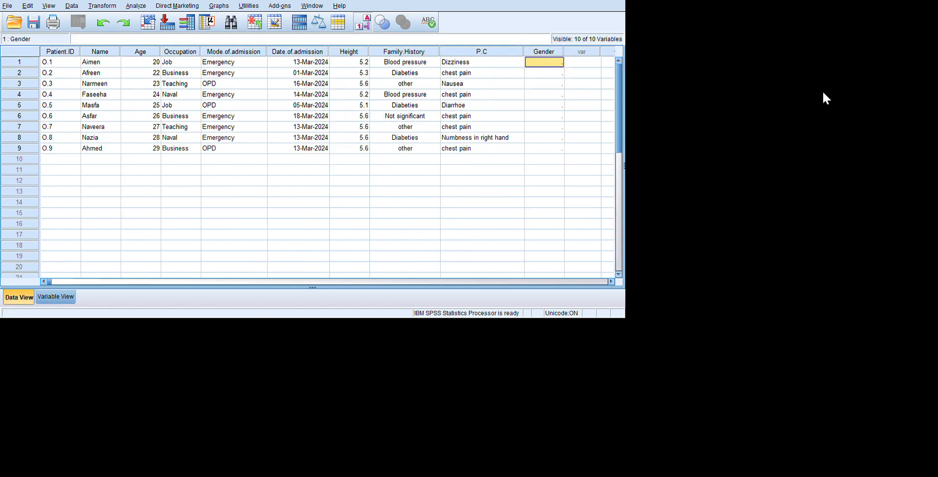
{"action": "type", "text": "11"}
{"action": "key", "text": "Down"}
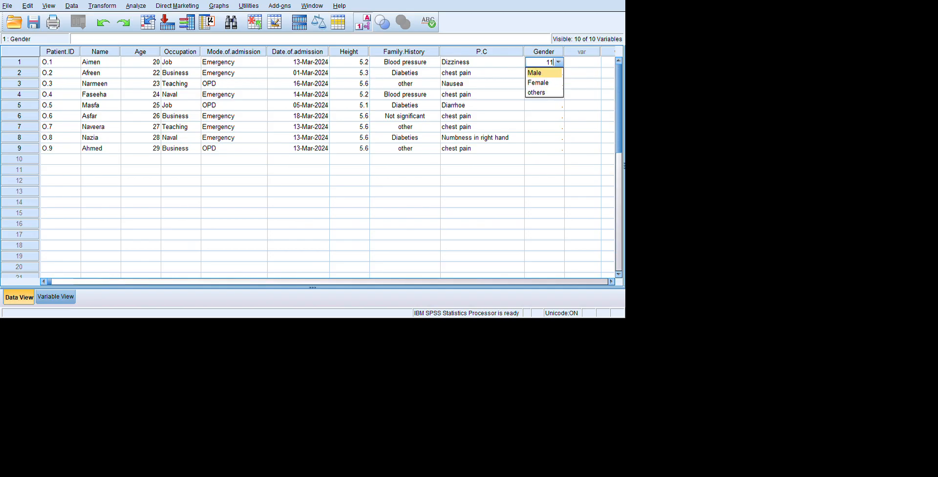
{"action": "key", "text": "Tab"}
{"action": "key", "text": "shift+Tab"}
{"action": "key", "text": "BackSpace"}
{"action": "key", "text": "Down"}
{"action": "key", "text": "Down"}
- Set Gender to Male (1) for case 7 and to others (3) for case 4
{"action": "left_click", "coordinate": [546, 126]}
{"action": "left_click", "coordinate": [546, 126]}
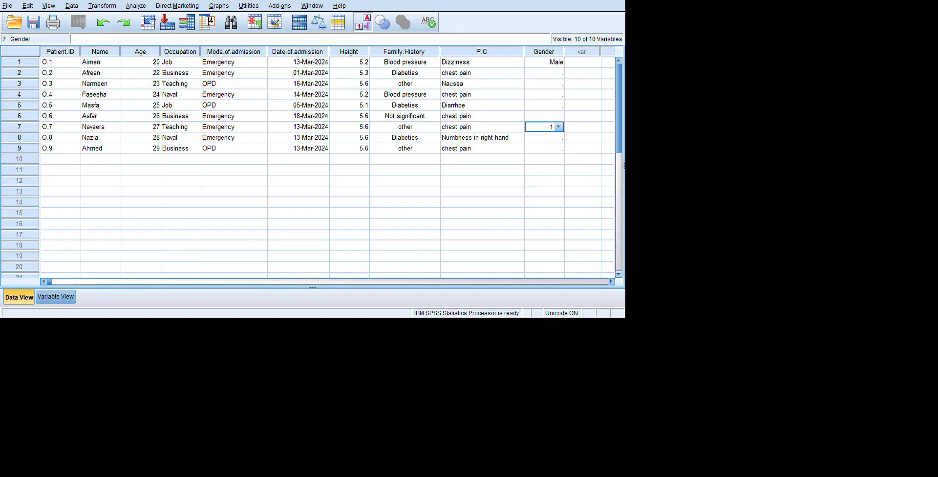
{"action": "key", "text": "Up"}
{"action": "key", "text": "Up"}
{"action": "key", "text": "Up"}
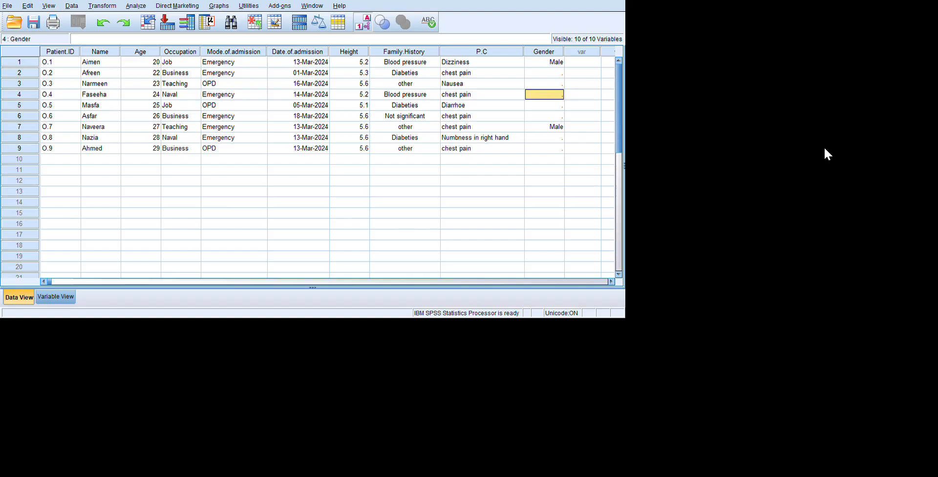
{"action": "type", "text": "3"}
{"action": "key", "text": "Return"}
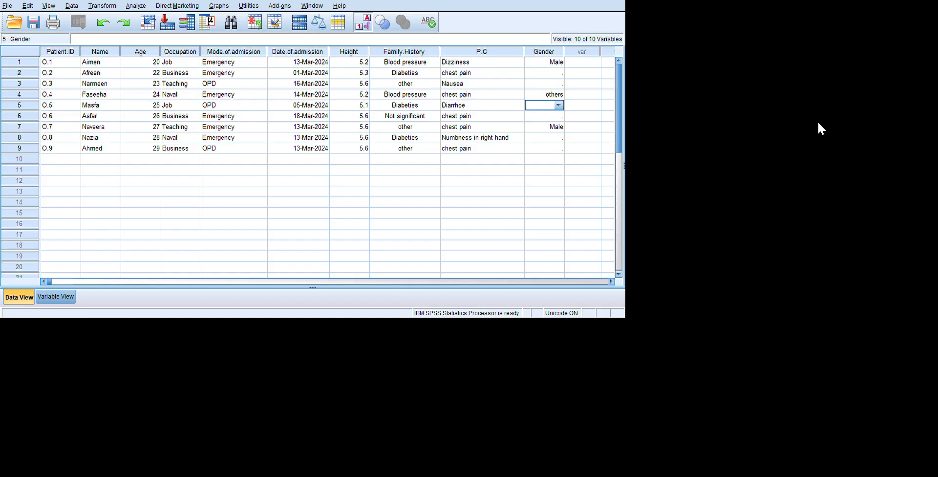
- Set Gender to Female (2) for case 3 and to others (3) for case 5
{"action": "key", "text": "Up"}
{"action": "key", "text": "Up"}
{"action": "key", "text": "Up"}
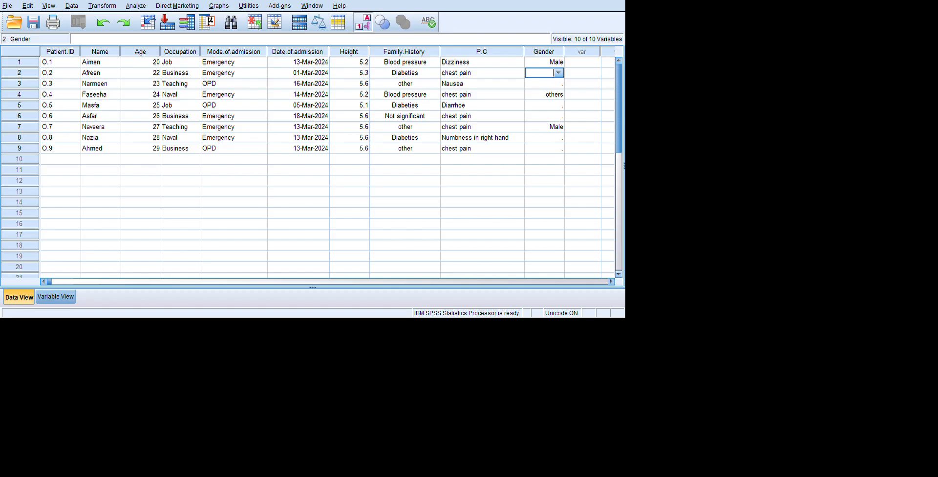
{"action": "key", "text": "Down"}
{"action": "type", "text": "2"}
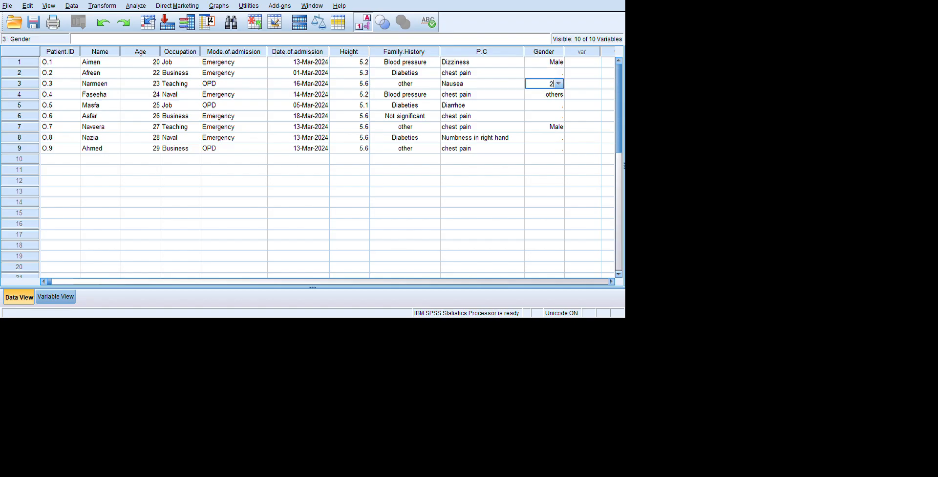
{"action": "key", "text": "Return"}
{"action": "key", "text": "Return"}
{"action": "type", "text": "3"}
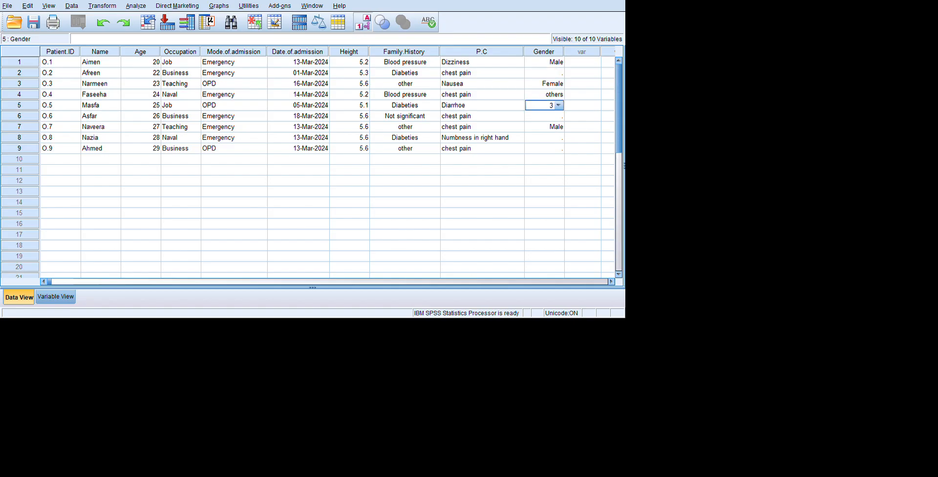
{"action": "key", "text": "Return"}
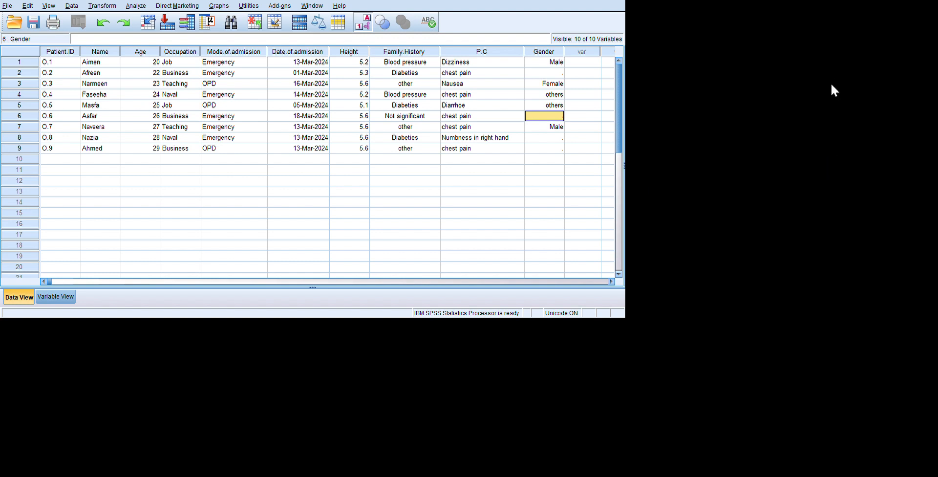
- Set Gender to others (3) for case 2
{"action": "key", "text": "Up"}
{"action": "key", "text": "Up"}
{"action": "key", "text": "Up"}
{"action": "key", "text": "Up"}
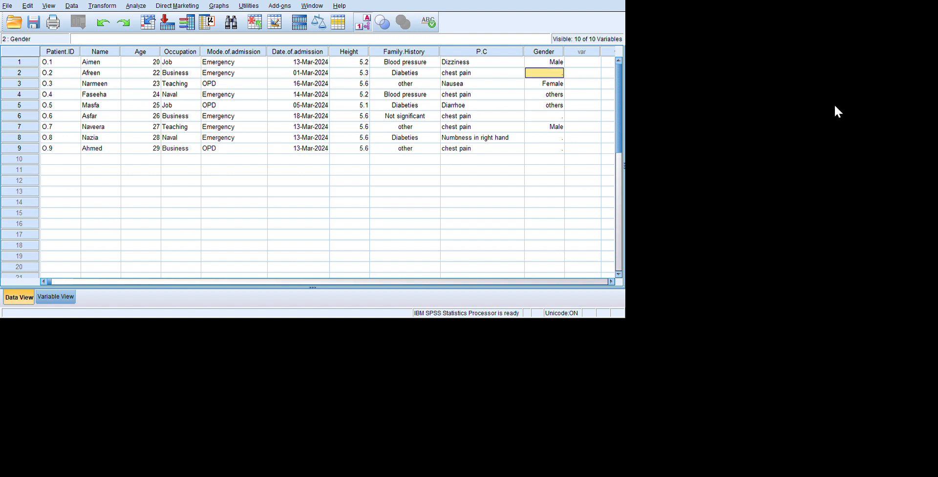
{"action": "type", "text": "3"}
- Set Gender to Male (1) for cases 6 and 9 and to others (3) for case 8
{"action": "left_click", "coordinate": [833, 172]}
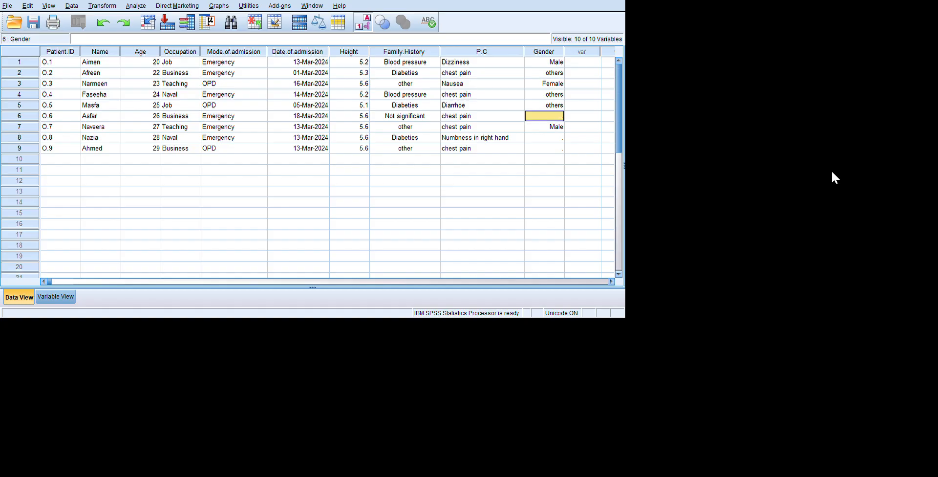
{"action": "type", "text": "1"}
{"action": "left_click", "coordinate": [823, 209]}
{"action": "type", "text": "3"}
{"action": "left_click", "coordinate": [822, 226]}
{"action": "type", "text": "1"}
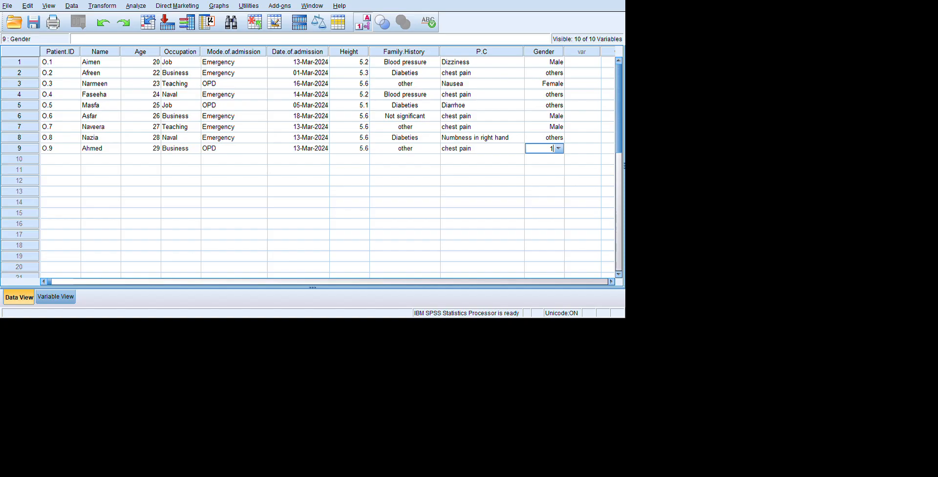
{"action": "key", "text": "Return"}
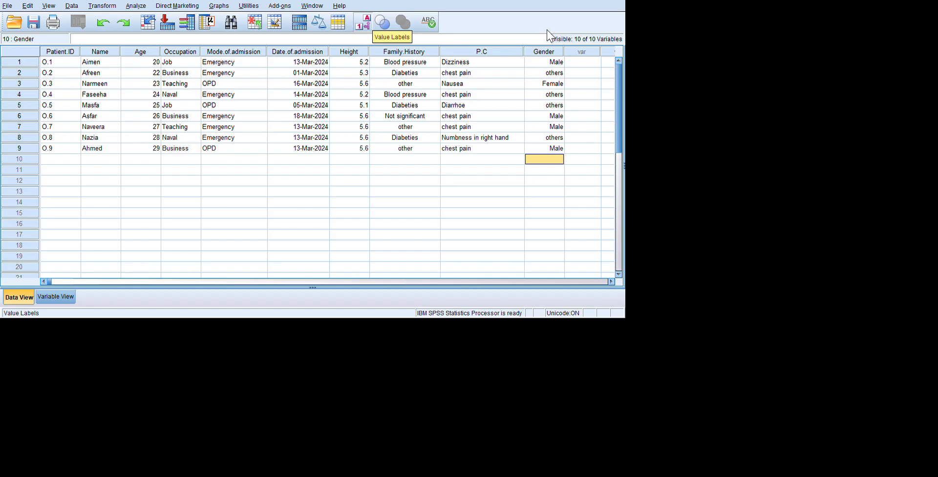
- Toggle the value labels in Data View to compare them with the numeric codes, and check the Values definitions in Variable View
{"action": "left_click", "coordinate": [362, 22]}
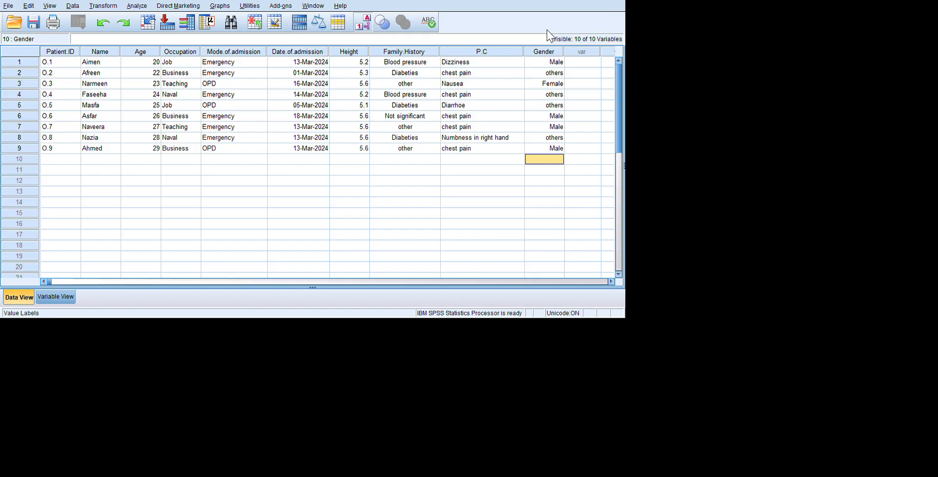
{"action": "left_click", "coordinate": [363, 22]}
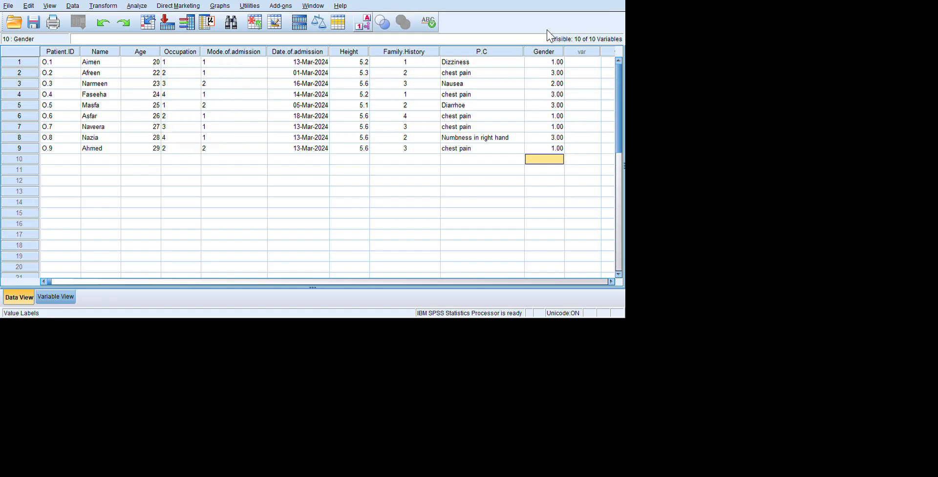
{"action": "left_click", "coordinate": [56, 296]}
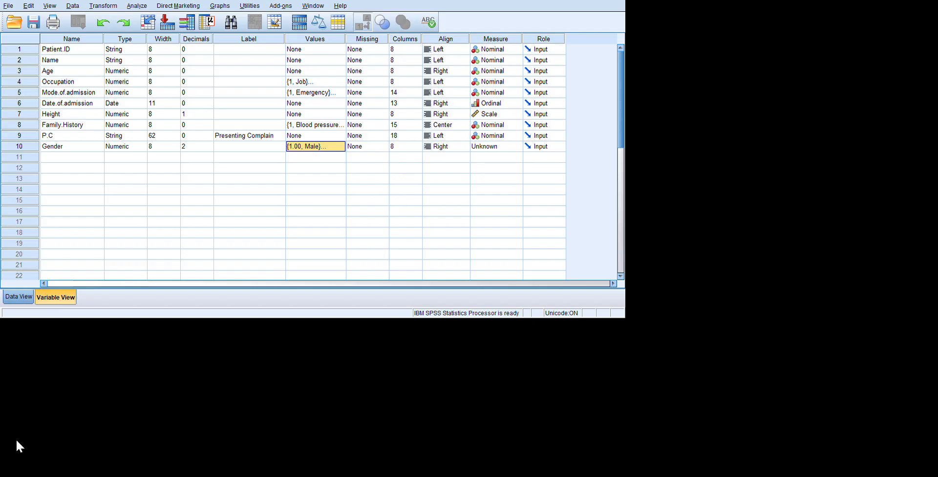
{"action": "key", "text": "ctrl+t"}
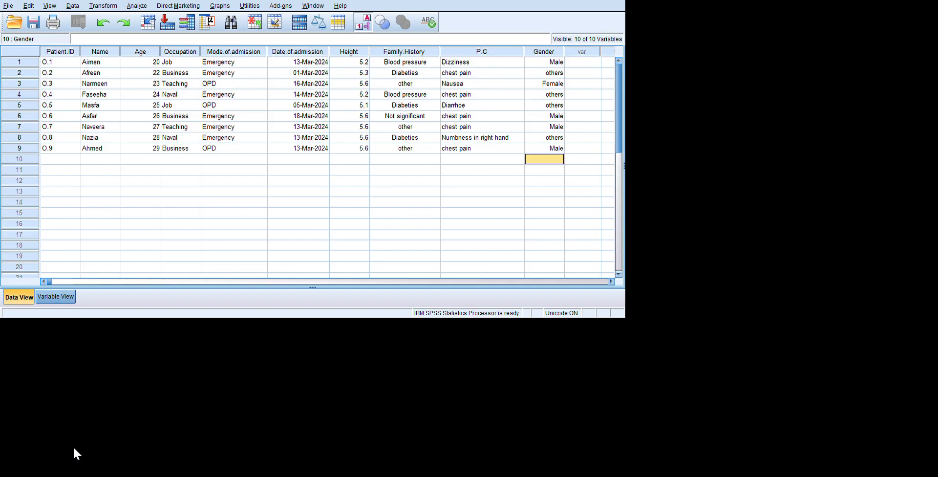
- Return to Variable View and examine the Measure options available for the Patient.ID and Height variables
{"action": "key", "text": "ctrl+t"}
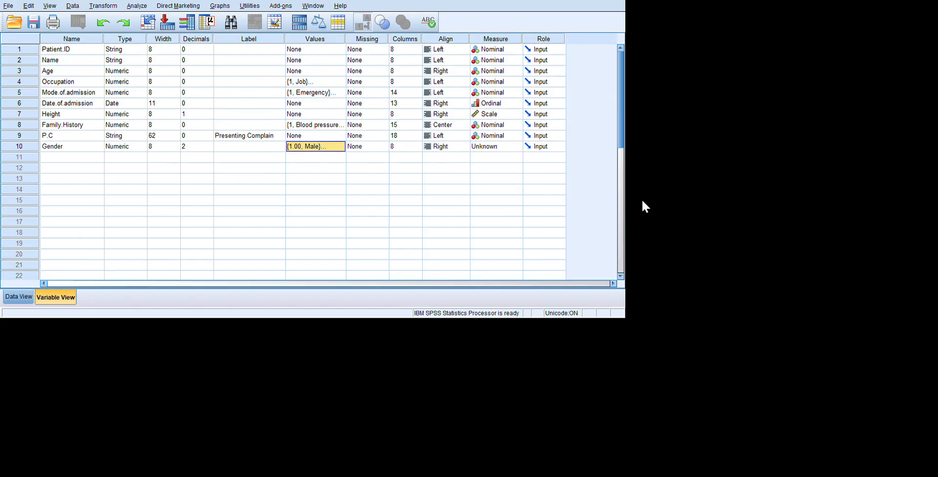
{"action": "left_click", "coordinate": [732, 71]}
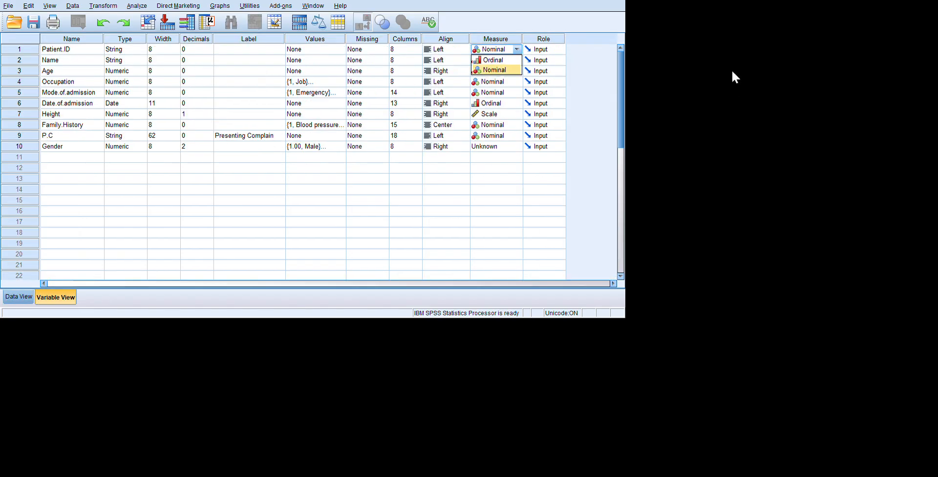
{"action": "left_click", "coordinate": [741, 164]}
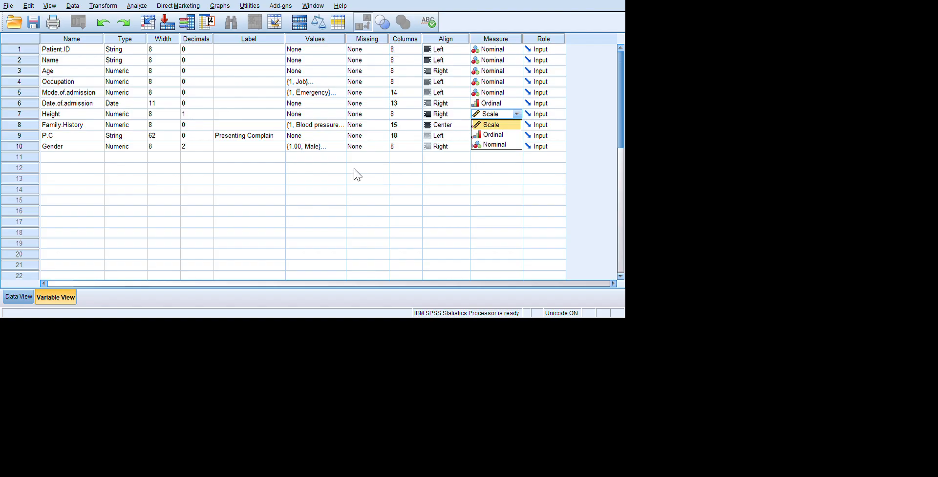
- Compare the Measure options offered for the Height and Date.of.admission variables in Variable View
{"action": "left_click", "coordinate": [164, 180]}
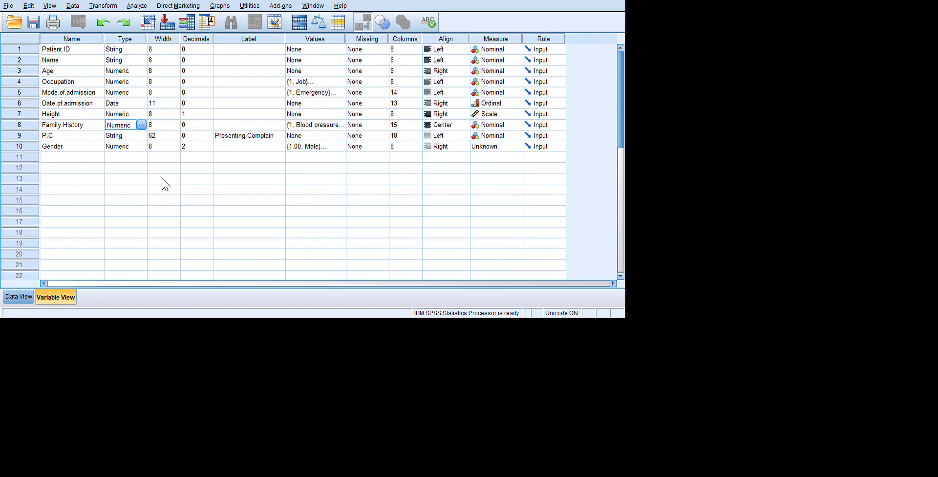
{"action": "left_click", "coordinate": [150, 167]}
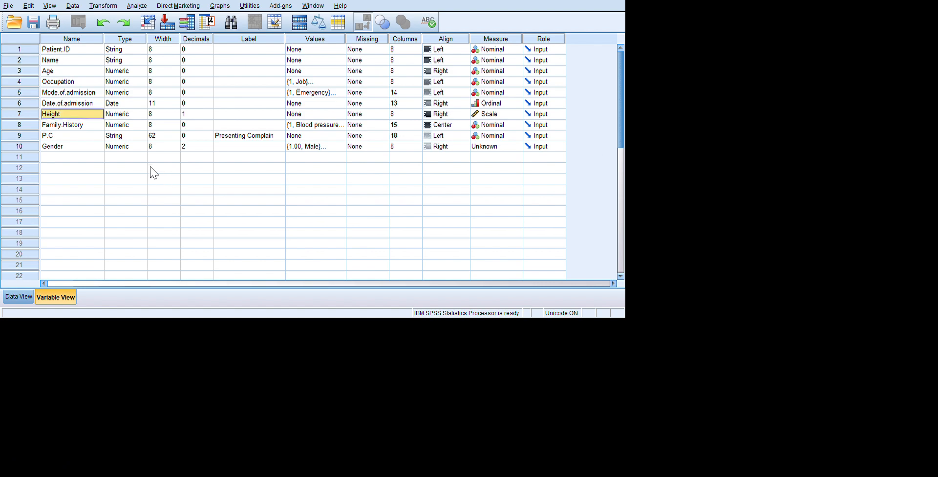
{"action": "left_click", "coordinate": [756, 174]}
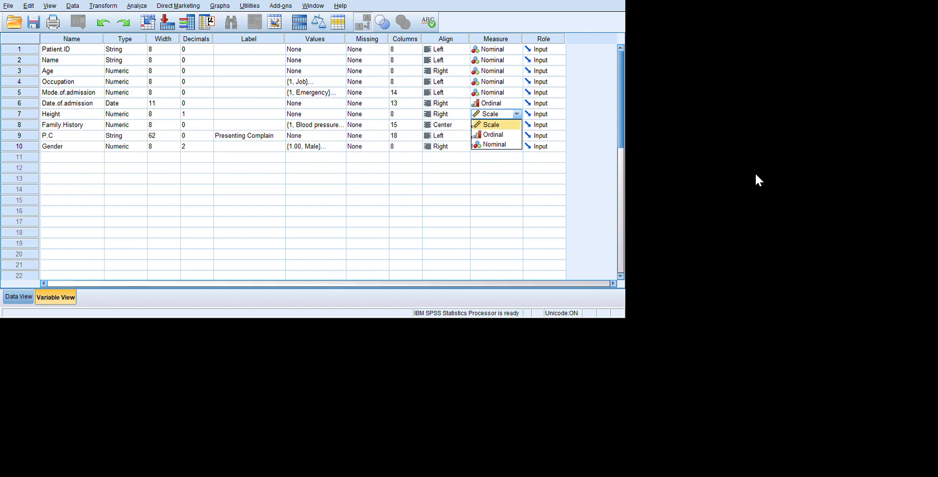
{"action": "left_click", "coordinate": [761, 154]}
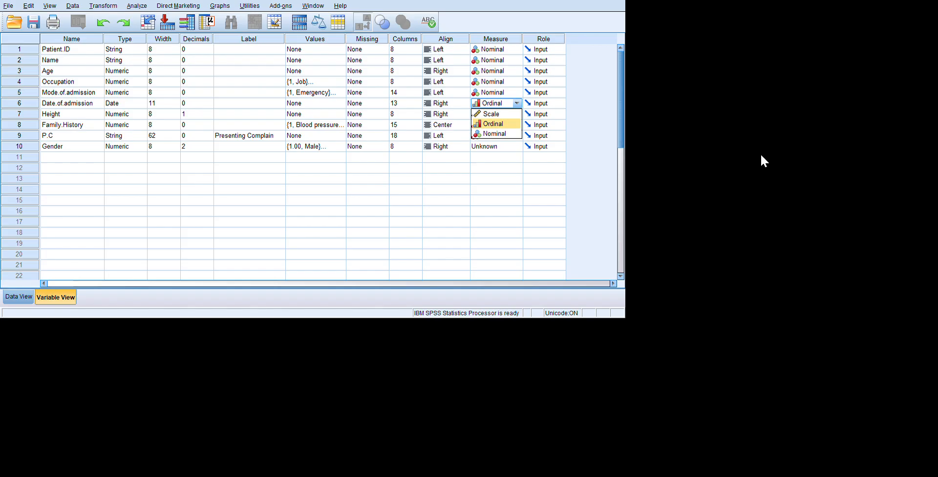
{"action": "left_click", "coordinate": [762, 156]}
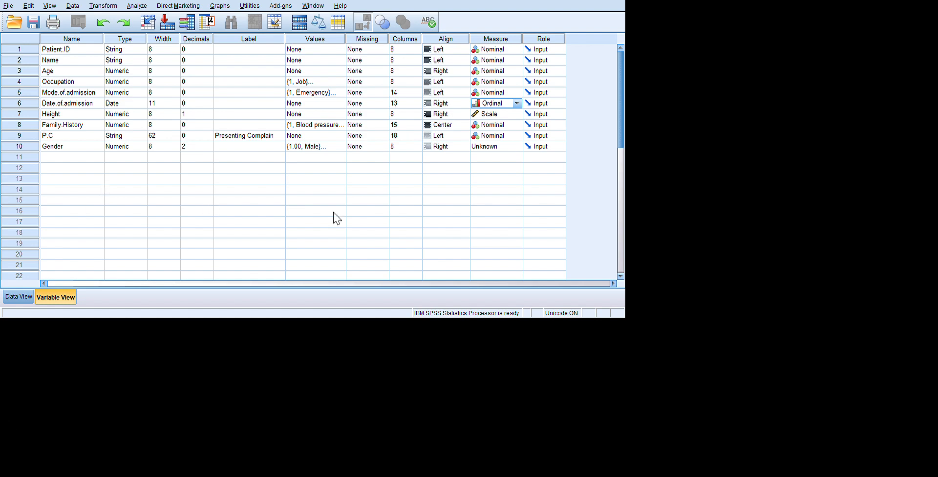
- Return to Data View and save the patient dataset with the completed Gender variable
{"action": "key", "text": "ctrl+t"}
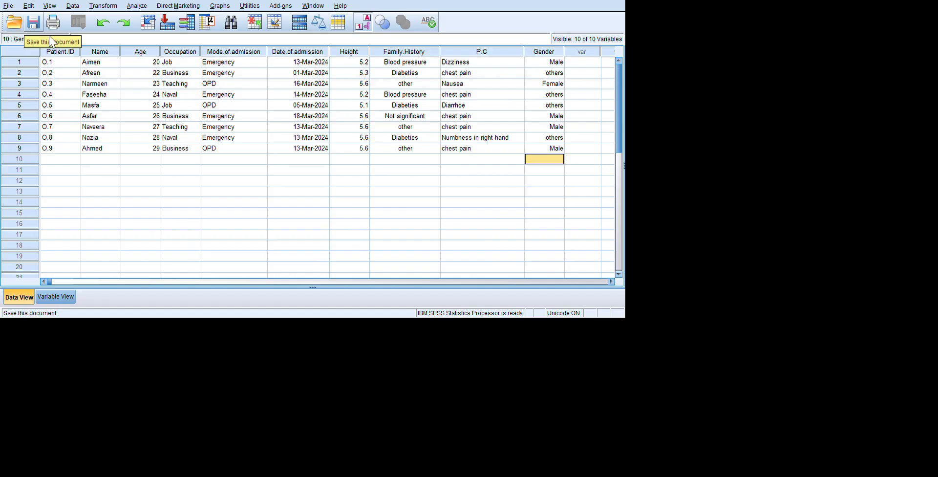
{"action": "left_click", "coordinate": [34, 22]}
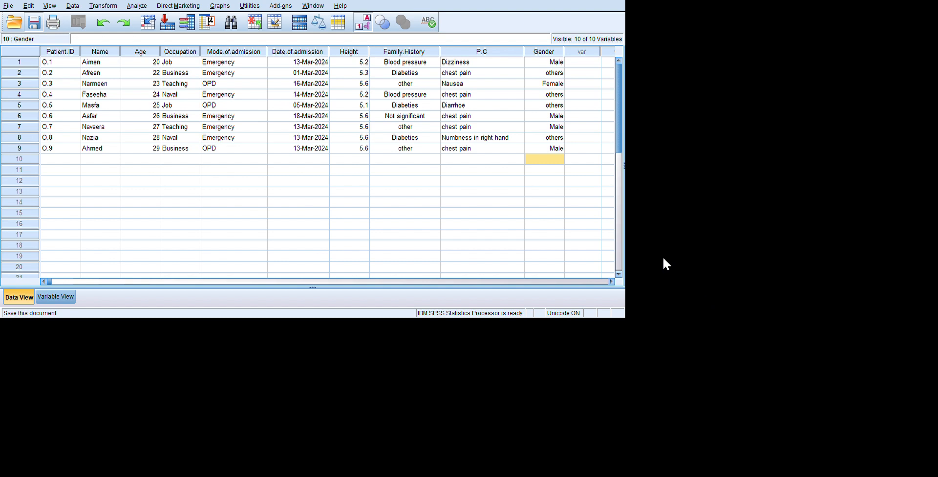
{"action": "key", "text": "ctrl+s"}
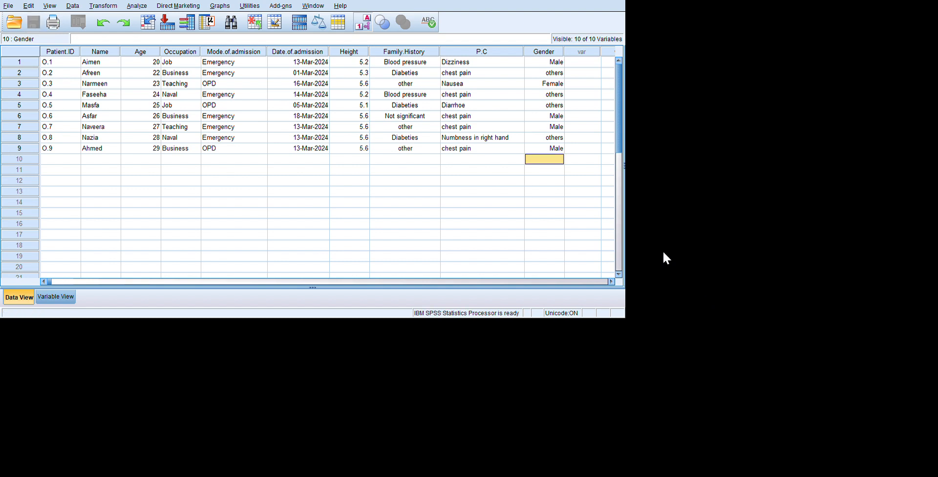